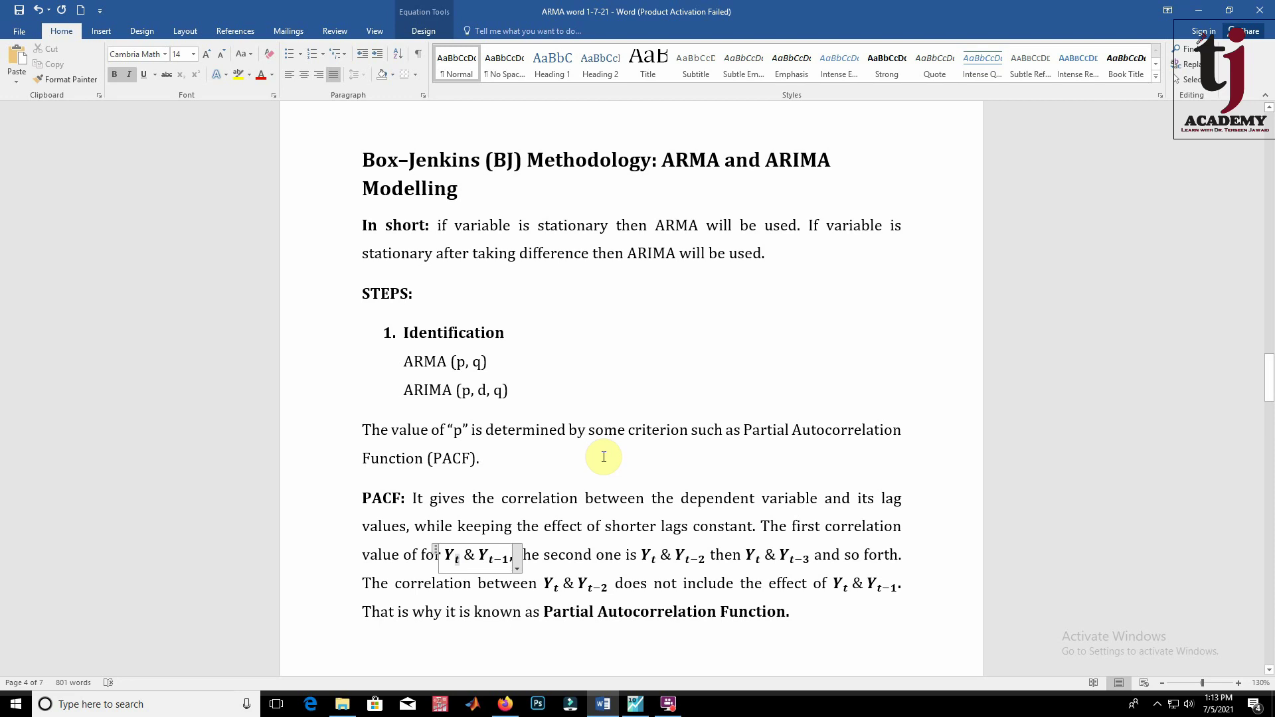
- Correct "in not kept constant" to "is not kept constant" in the ACF definition
{"action": "scroll", "coordinate": [603, 457], "scroll_direction": "down", "scroll_amount": 1}
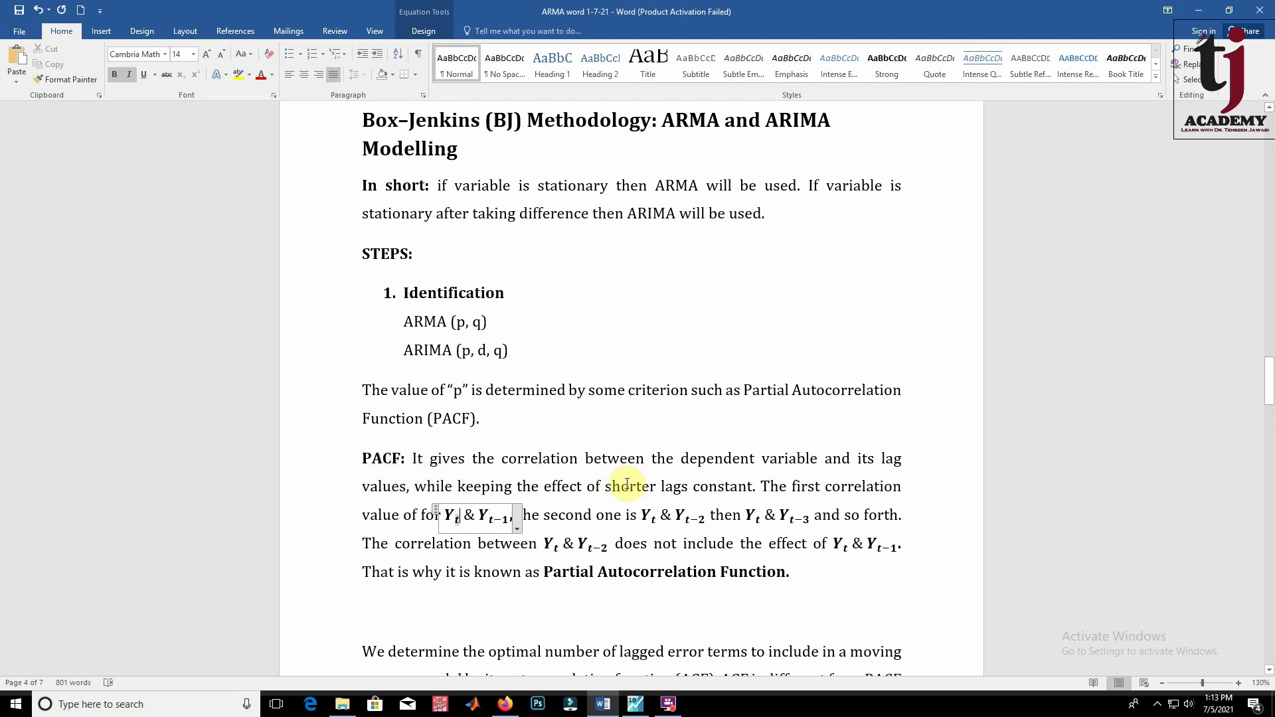
{"action": "left_click", "coordinate": [617, 455]}
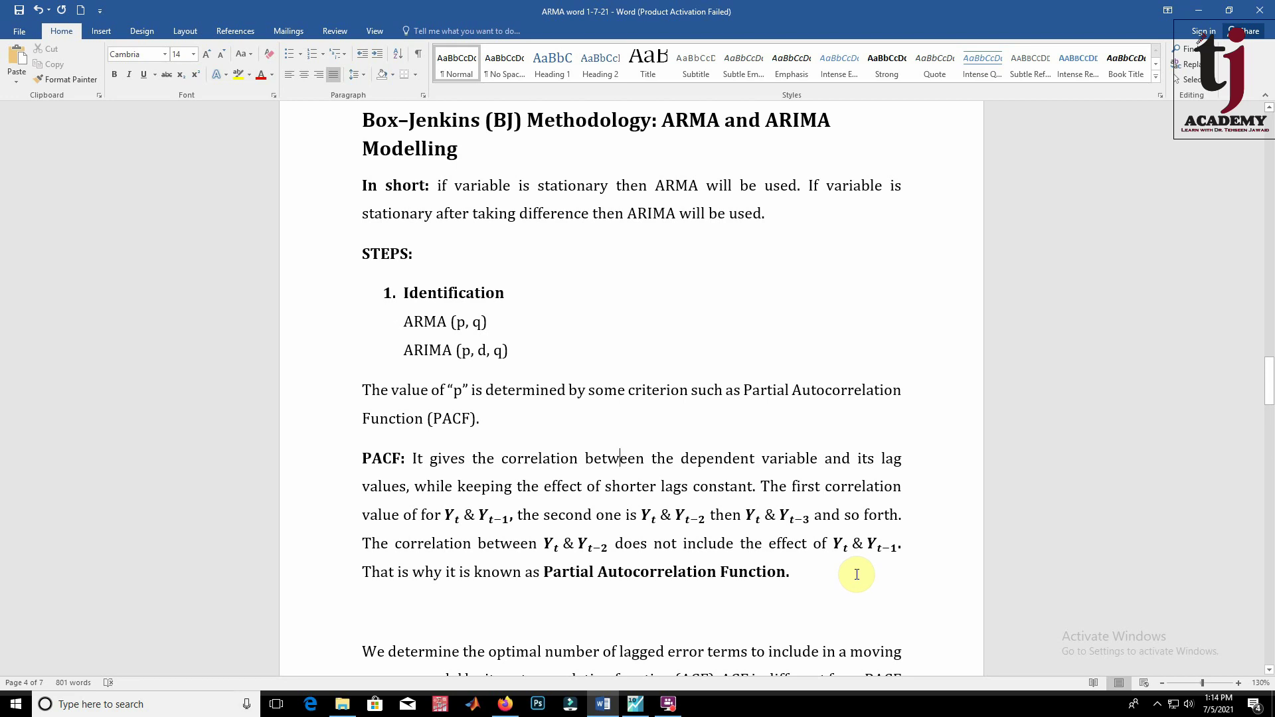
{"action": "scroll", "coordinate": [859, 574], "scroll_direction": "down", "scroll_amount": 3}
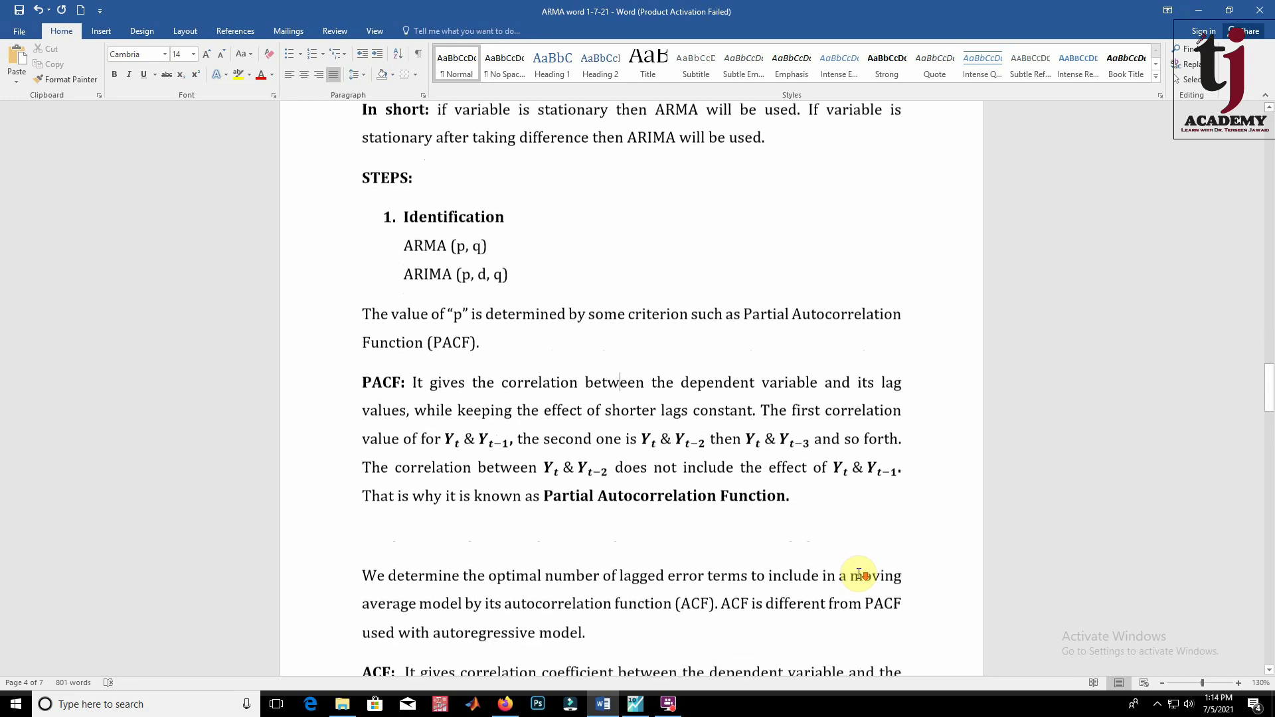
{"action": "scroll", "coordinate": [858, 574], "scroll_direction": "down", "scroll_amount": 2}
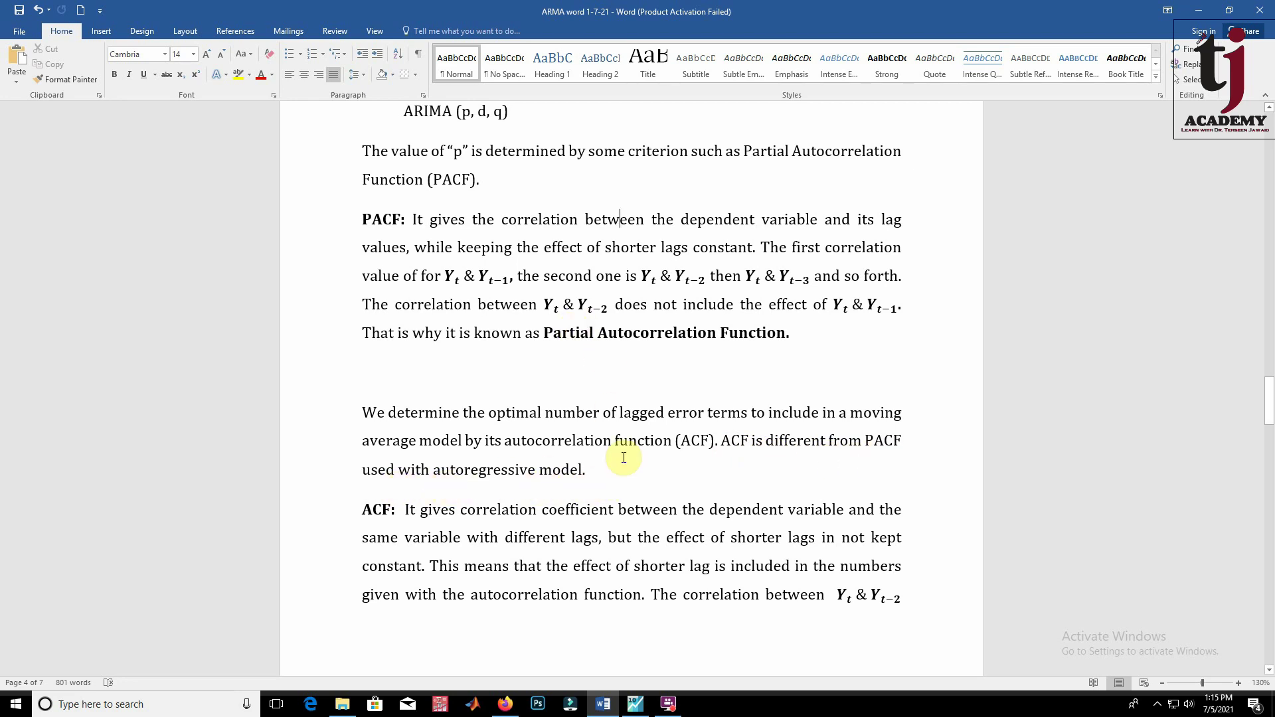
{"action": "scroll", "coordinate": [617, 431], "scroll_direction": "down", "scroll_amount": 1}
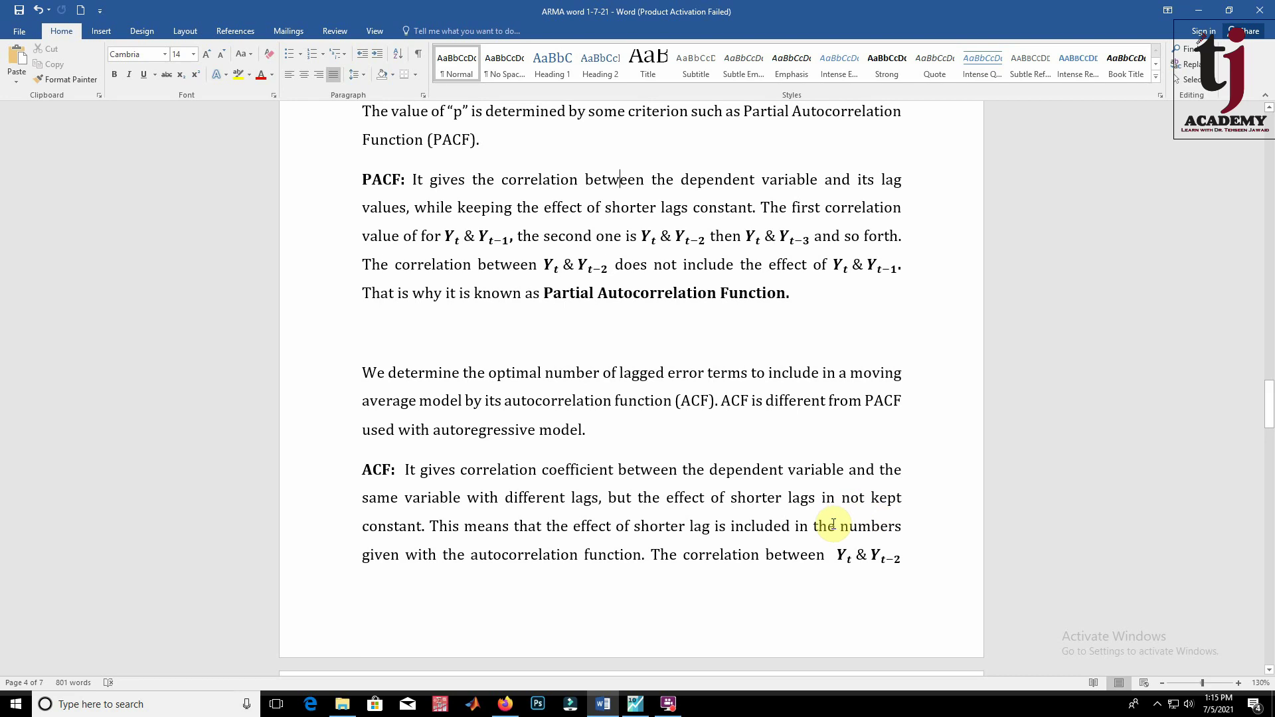
{"action": "left_click", "coordinate": [837, 499]}
{"action": "key", "text": "BackSpace"}
{"action": "type", "text": "s"}
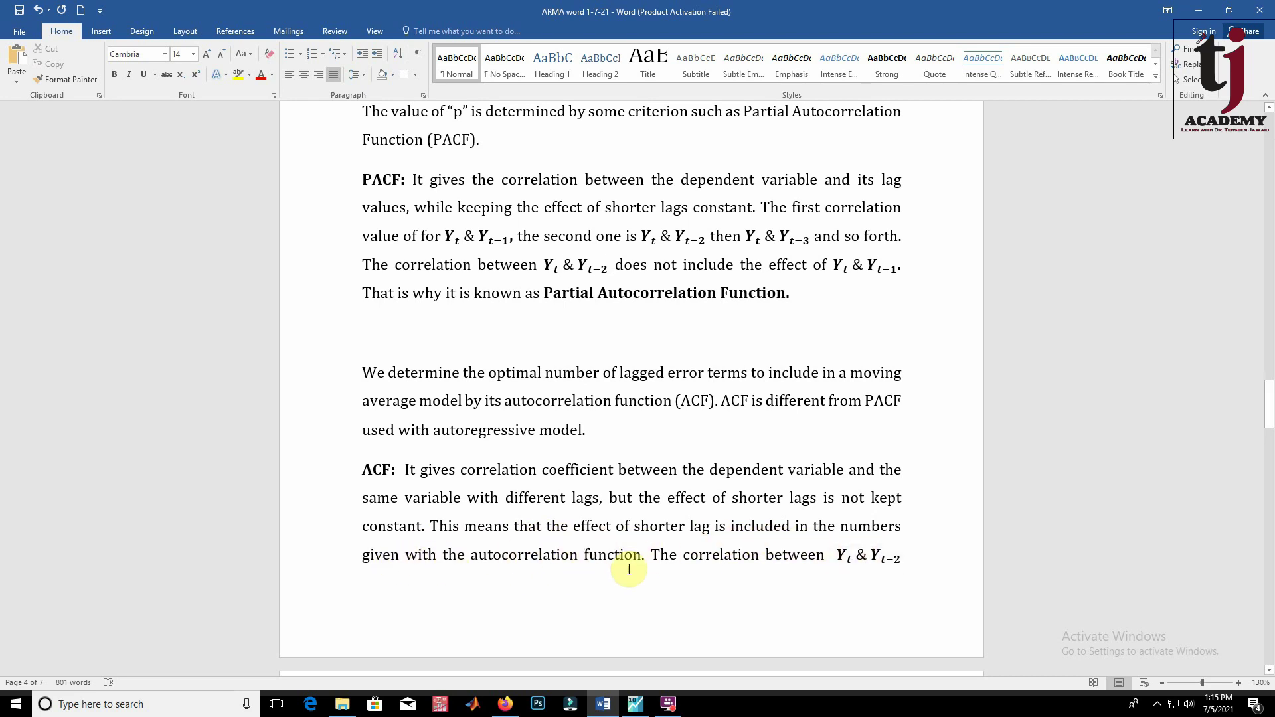
- Read the rest of the ACF definition on the following page and return to the ARMA and ARIMA identification section
{"action": "scroll", "coordinate": [727, 581], "scroll_direction": "down", "scroll_amount": 1}
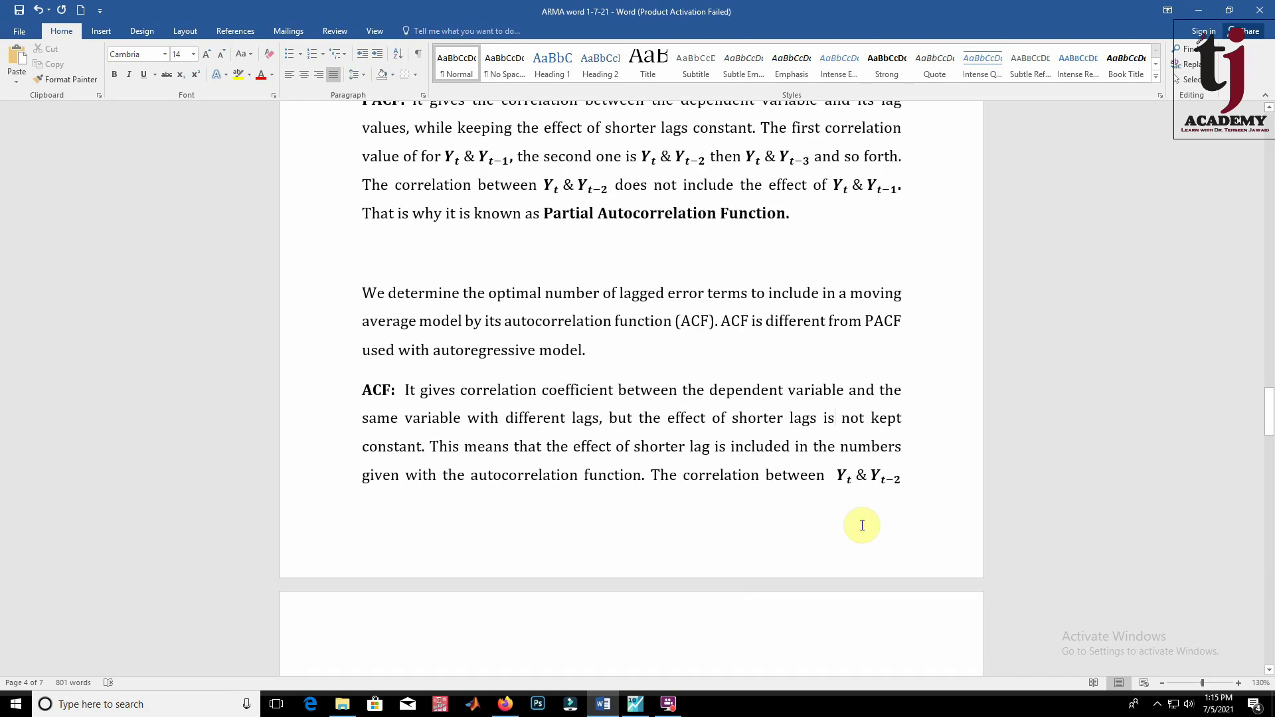
{"action": "scroll", "coordinate": [863, 515], "scroll_direction": "down", "scroll_amount": 2}
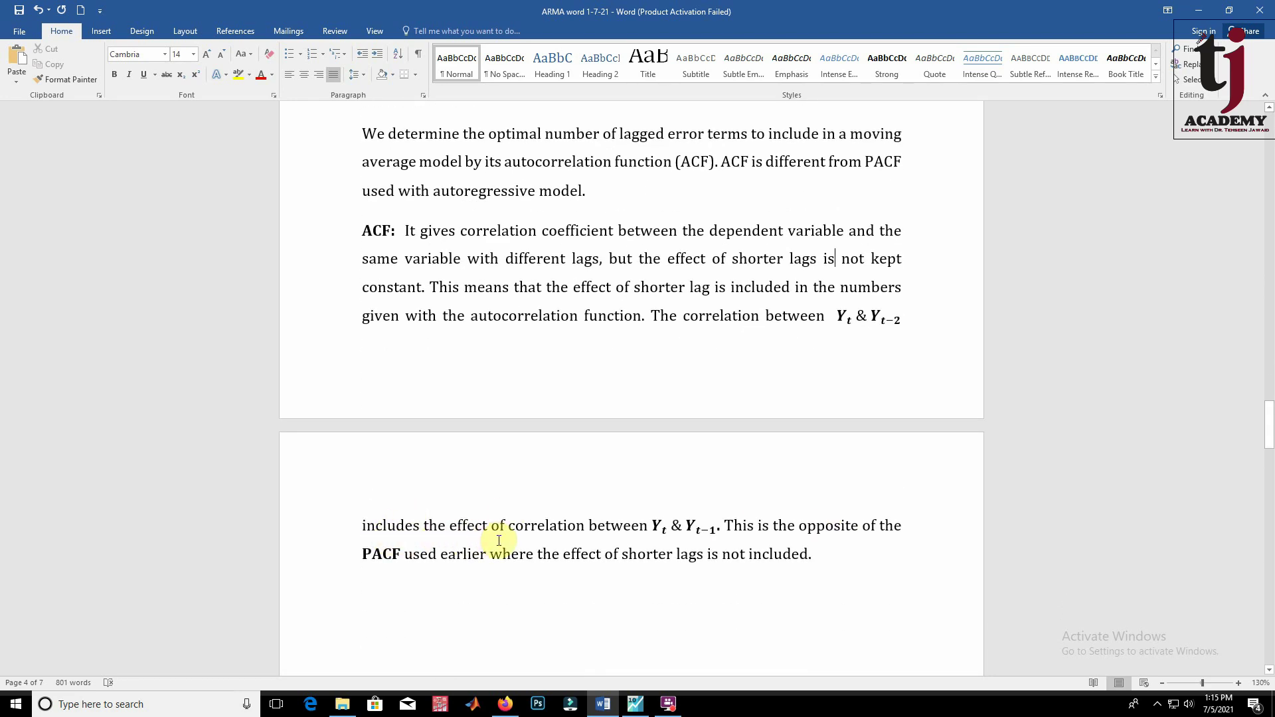
{"action": "left_click_drag", "start_coordinate": [361, 525], "coordinate": [421, 524]}
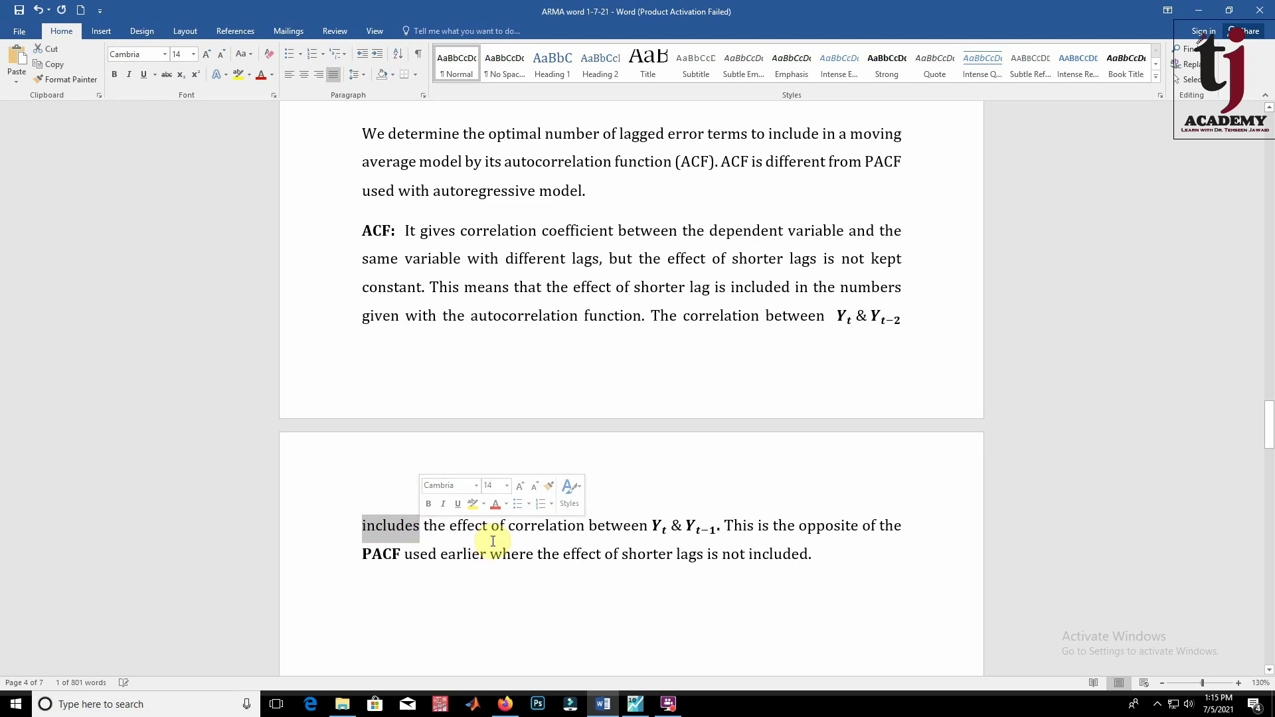
{"action": "left_click", "coordinate": [492, 540]}
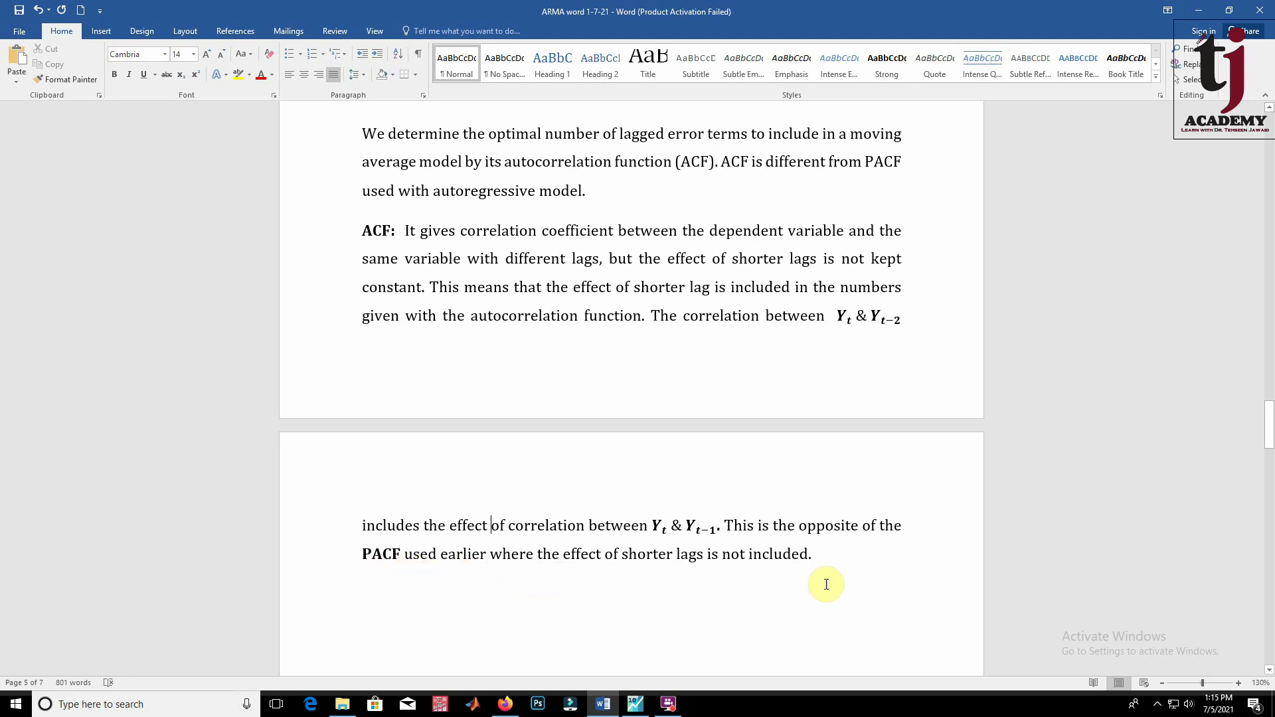
{"action": "scroll", "coordinate": [819, 581], "scroll_direction": "up", "scroll_amount": 7}
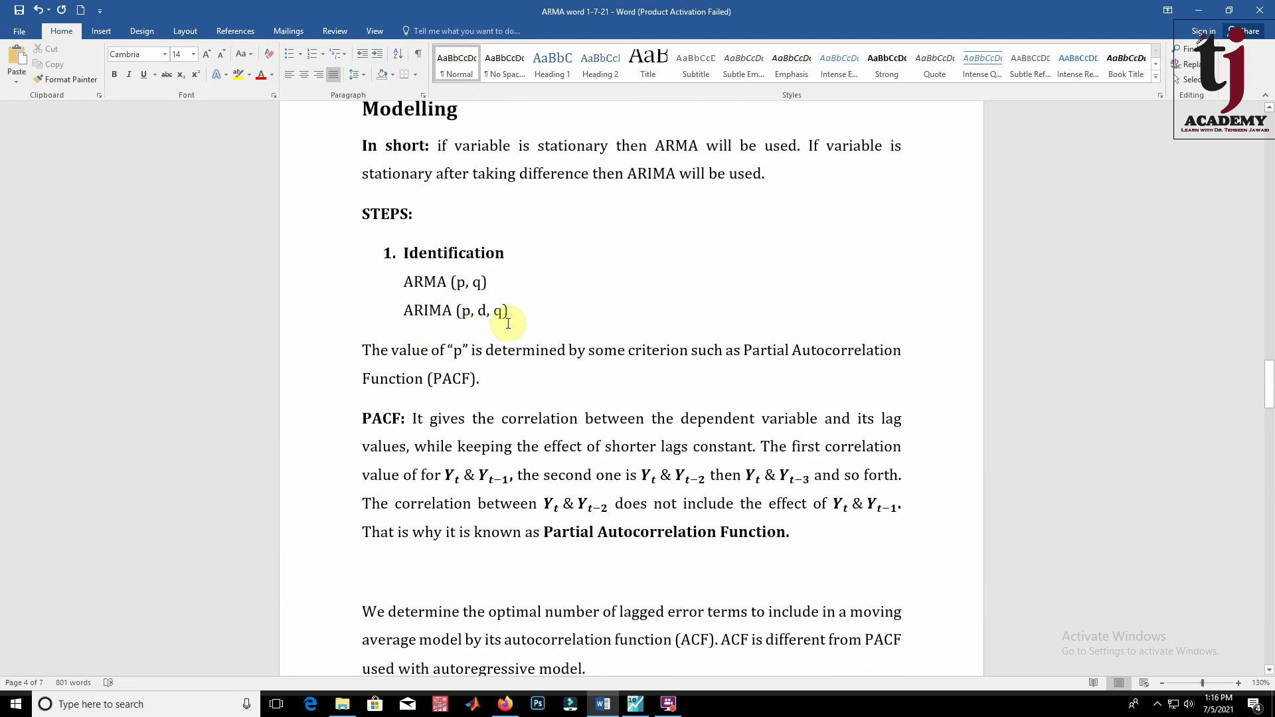
- Switch to EViews, open the cpi series from the ARMA1 workfile as a spreadsheet, and place its window beside the workfile
{"action": "left_click", "coordinate": [636, 705]}
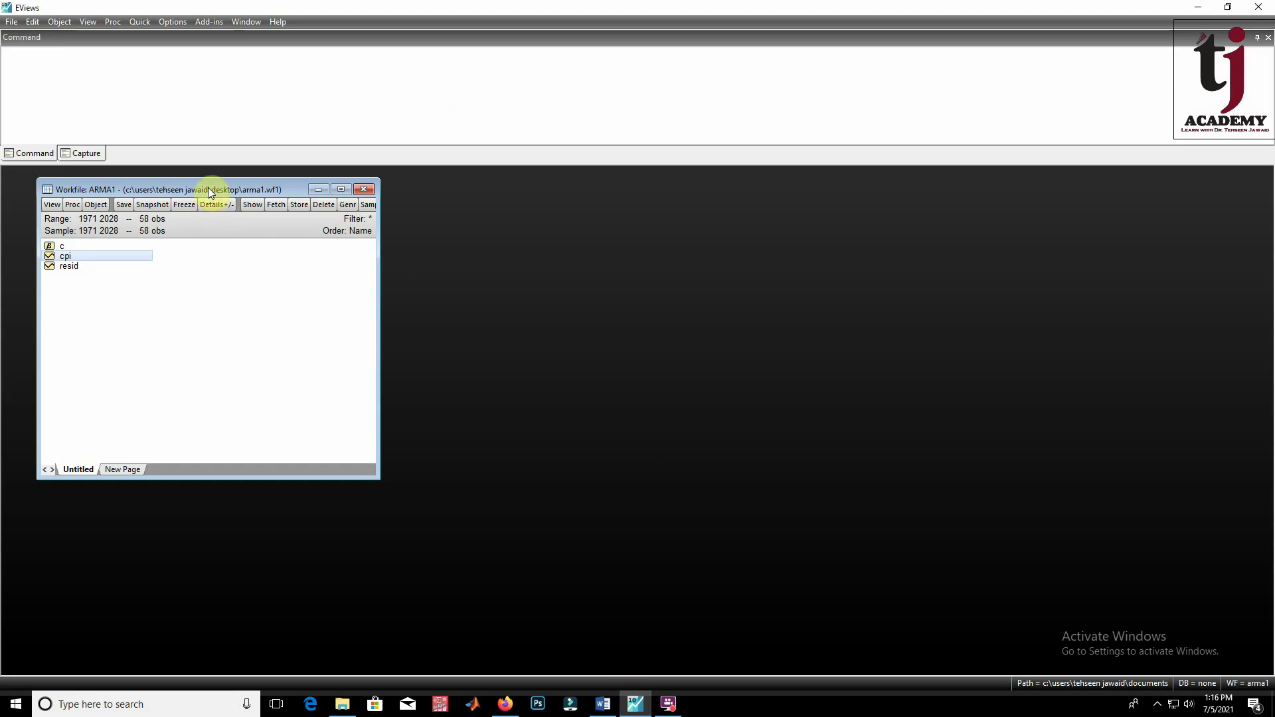
{"action": "left_click_drag", "start_coordinate": [209, 192], "coordinate": [195, 194]}
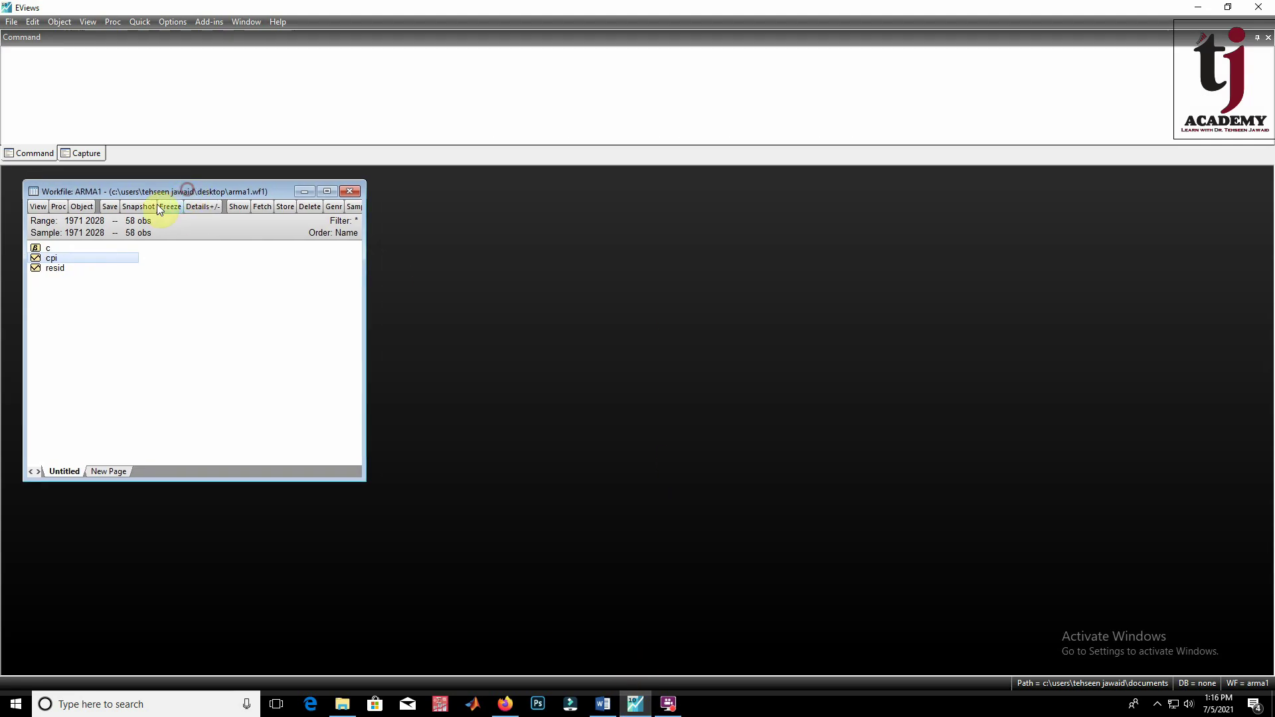
{"action": "double_click", "coordinate": [66, 261]}
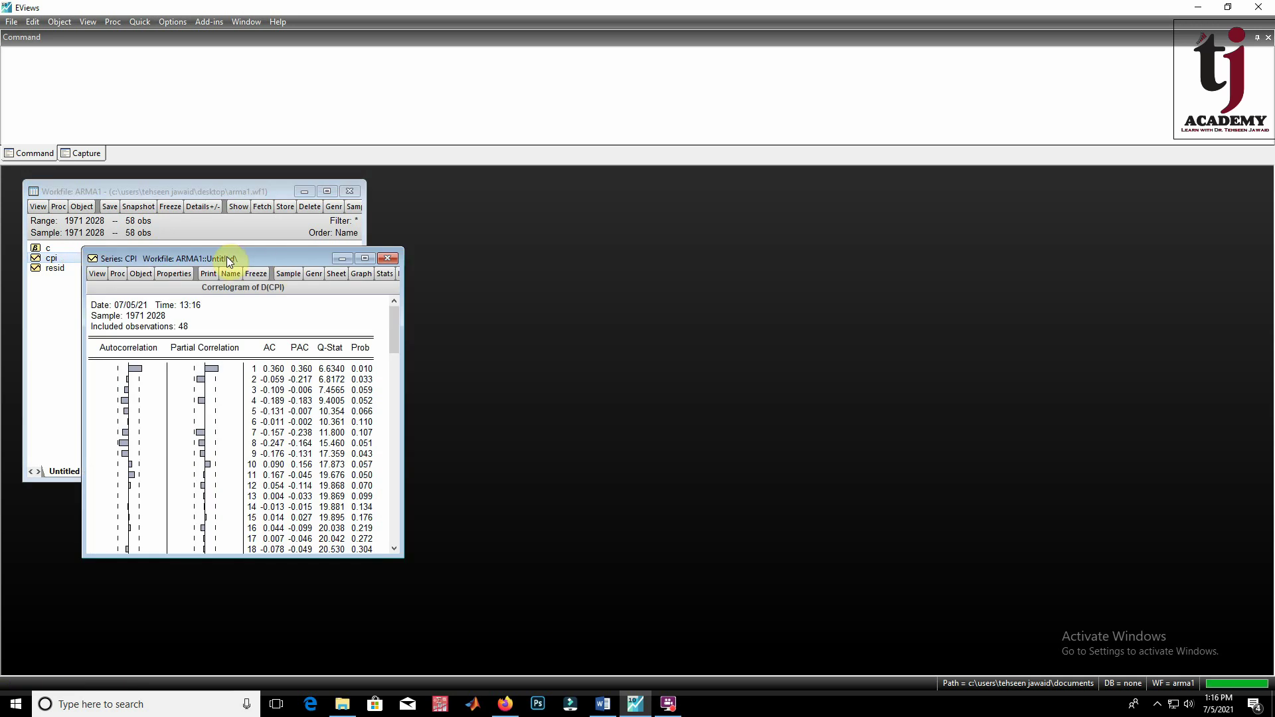
{"action": "left_click", "coordinate": [335, 275]}
{"action": "left_click_drag", "start_coordinate": [251, 253], "coordinate": [658, 197]}
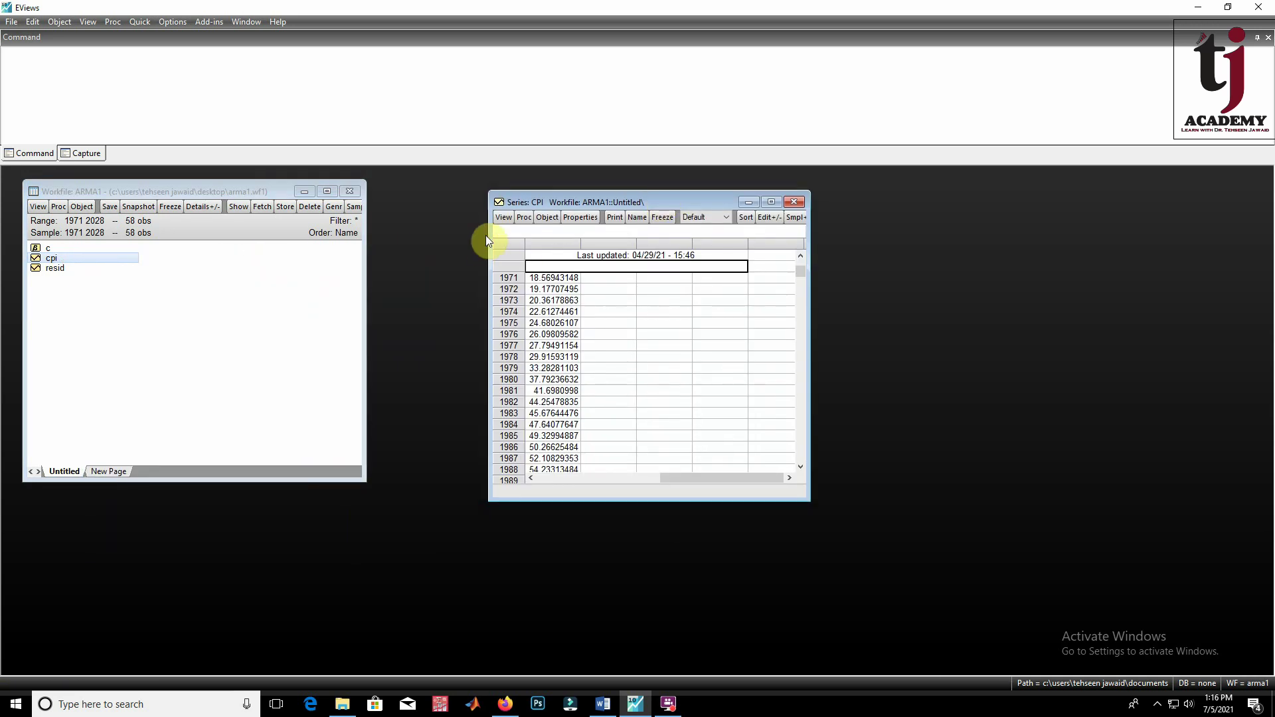
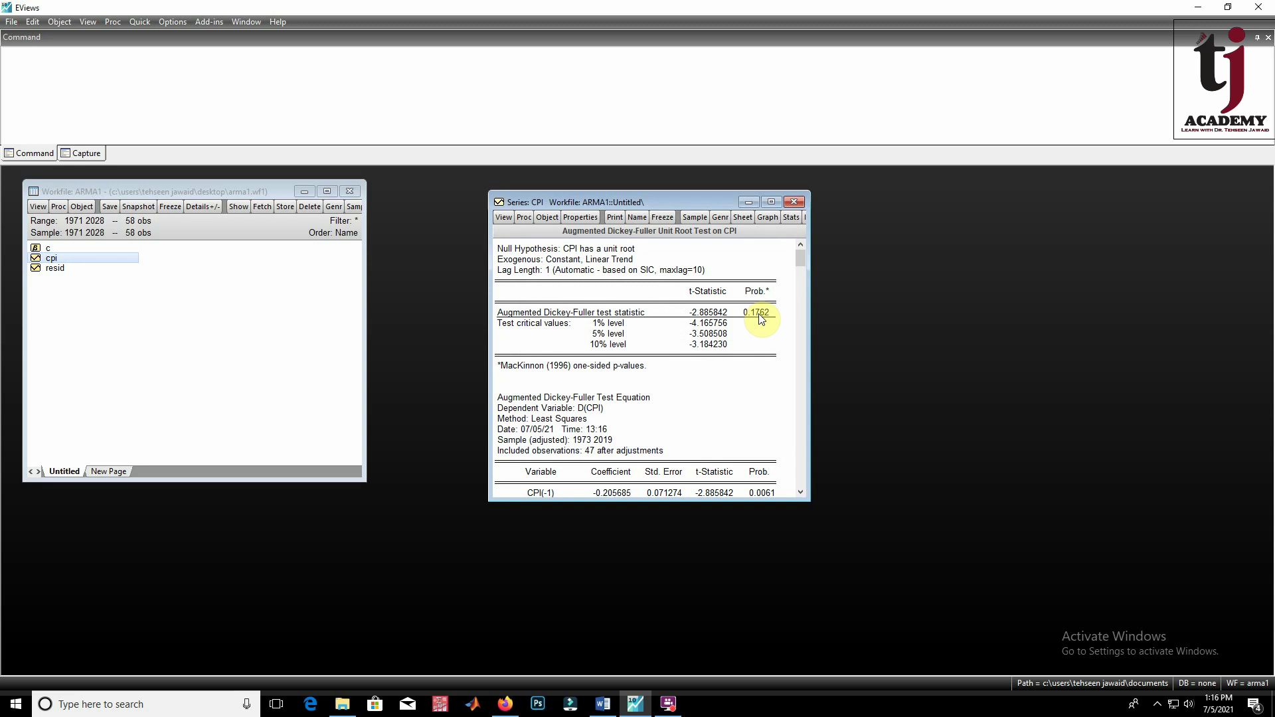
- Run an Augmented Dickey-Fuller unit root test on CPI in 1st difference with Intercept and select the test statistic's probability
{"action": "left_click", "coordinate": [760, 313]}
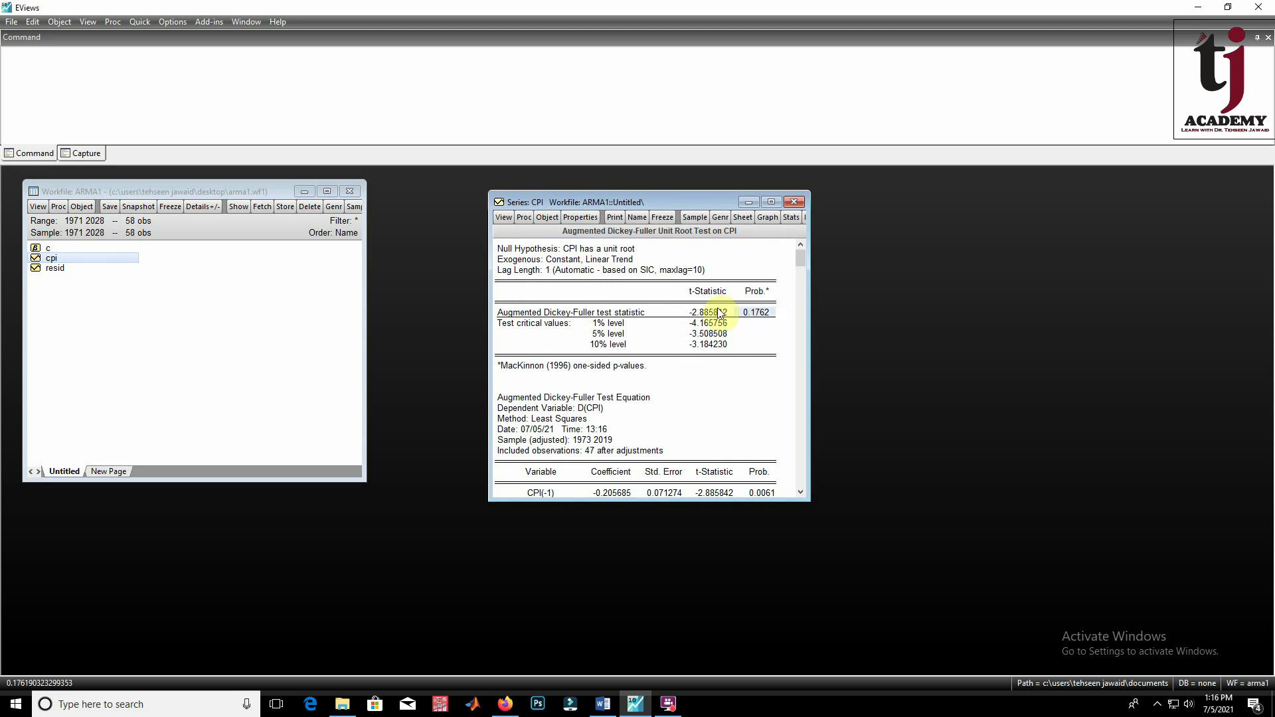
{"action": "left_click", "coordinate": [506, 219]}
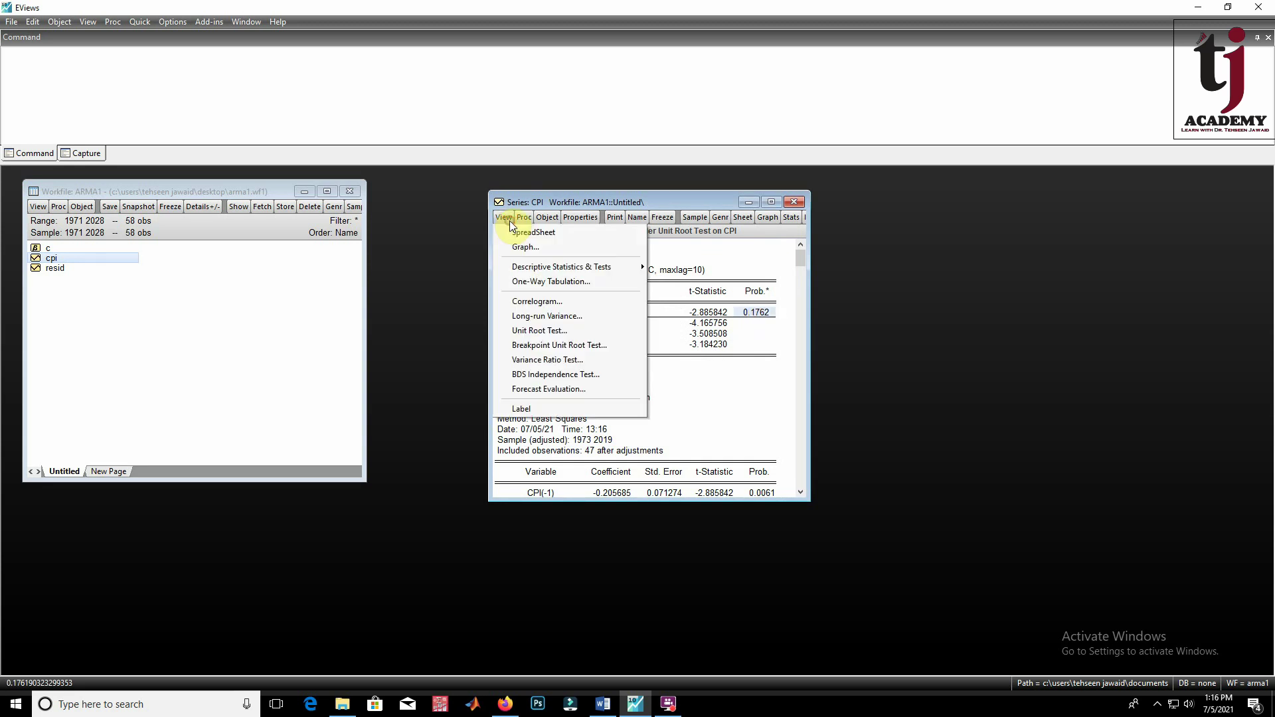
{"action": "left_click", "coordinate": [557, 331]}
{"action": "left_click", "coordinate": [542, 376]}
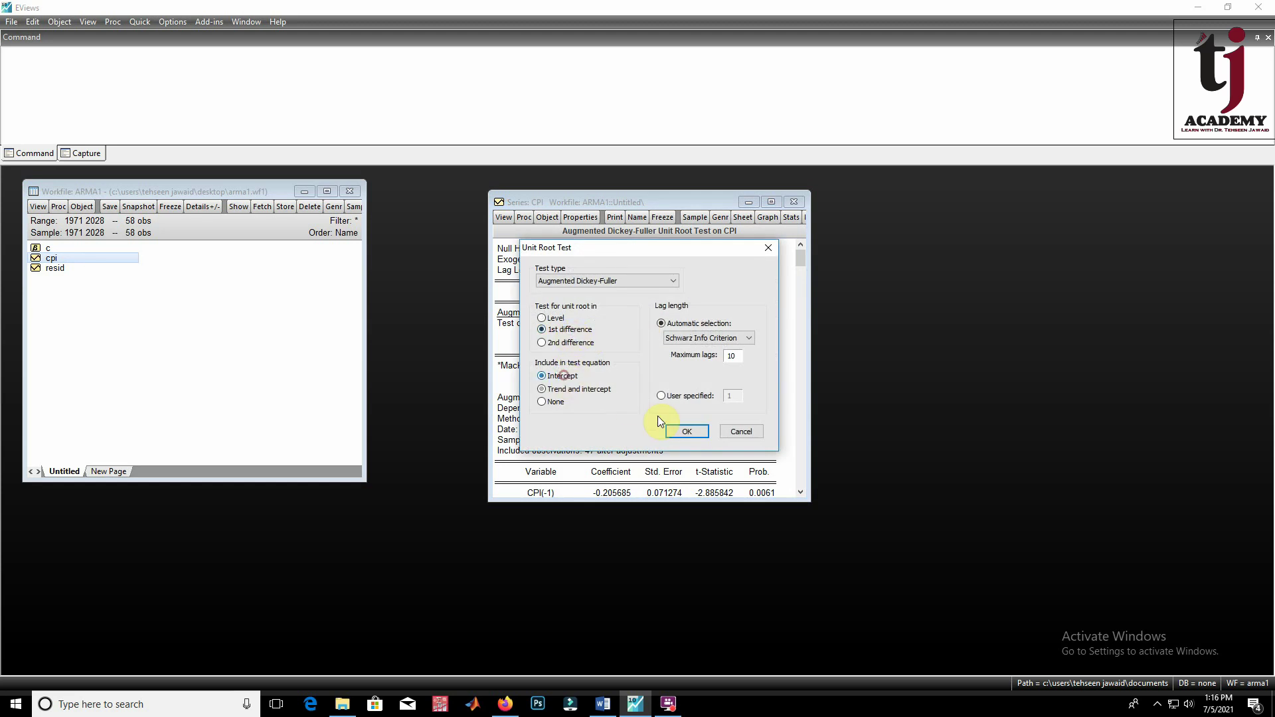
{"action": "left_click", "coordinate": [687, 432]}
{"action": "left_click", "coordinate": [769, 313]}
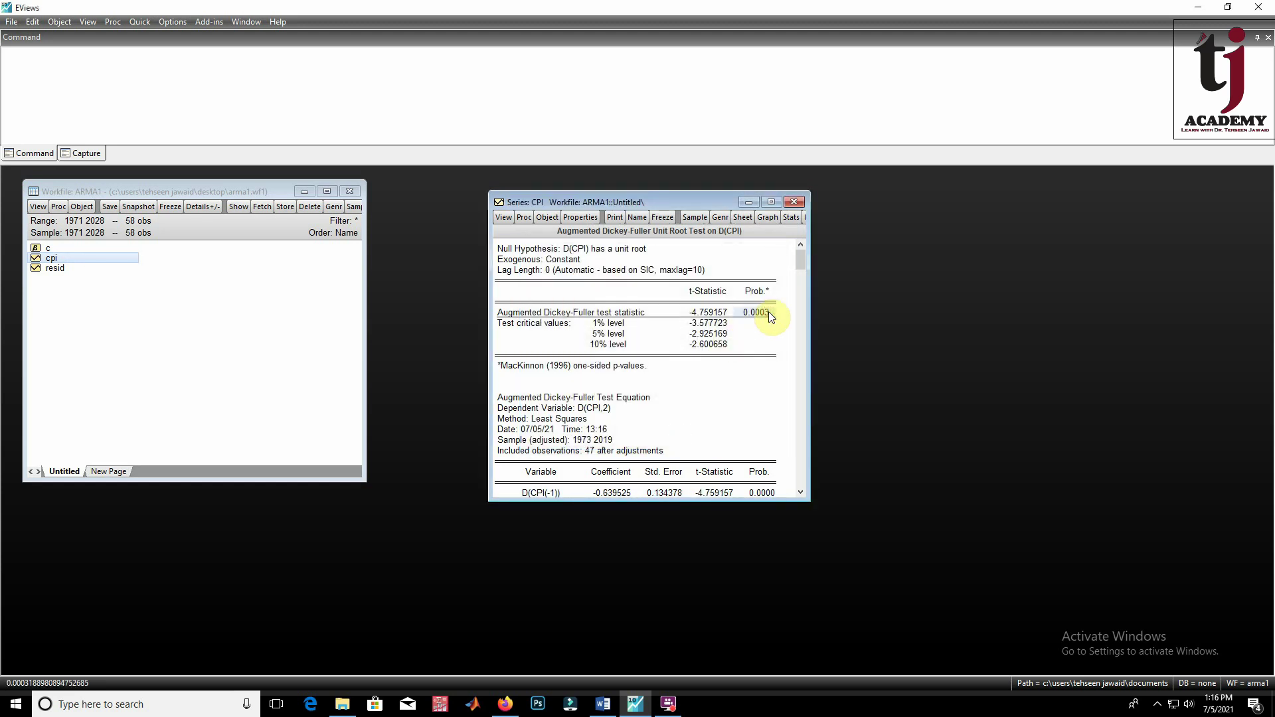
- Rerun the first-difference unit root test on CPI with Trend and intercept and select the test statistic's probability
{"action": "left_click", "coordinate": [505, 218]}
{"action": "left_click", "coordinate": [576, 330]}
{"action": "left_click", "coordinate": [588, 390]}
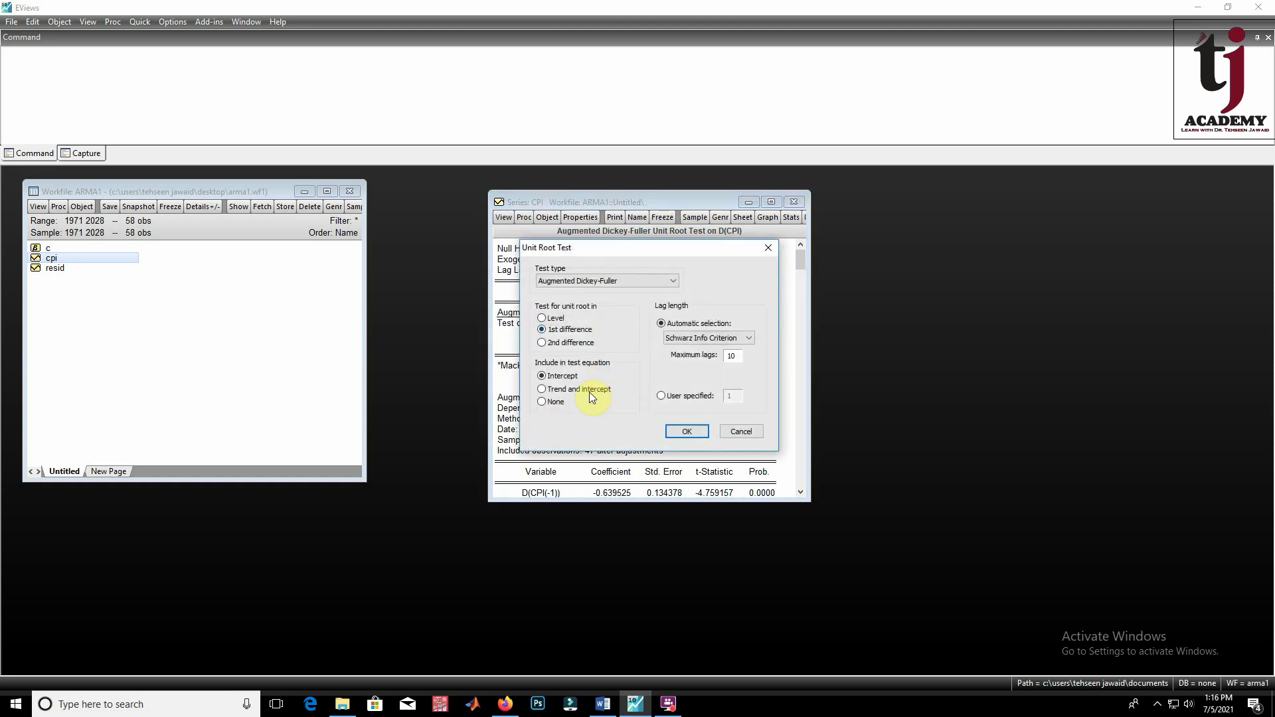
{"action": "left_click", "coordinate": [702, 433]}
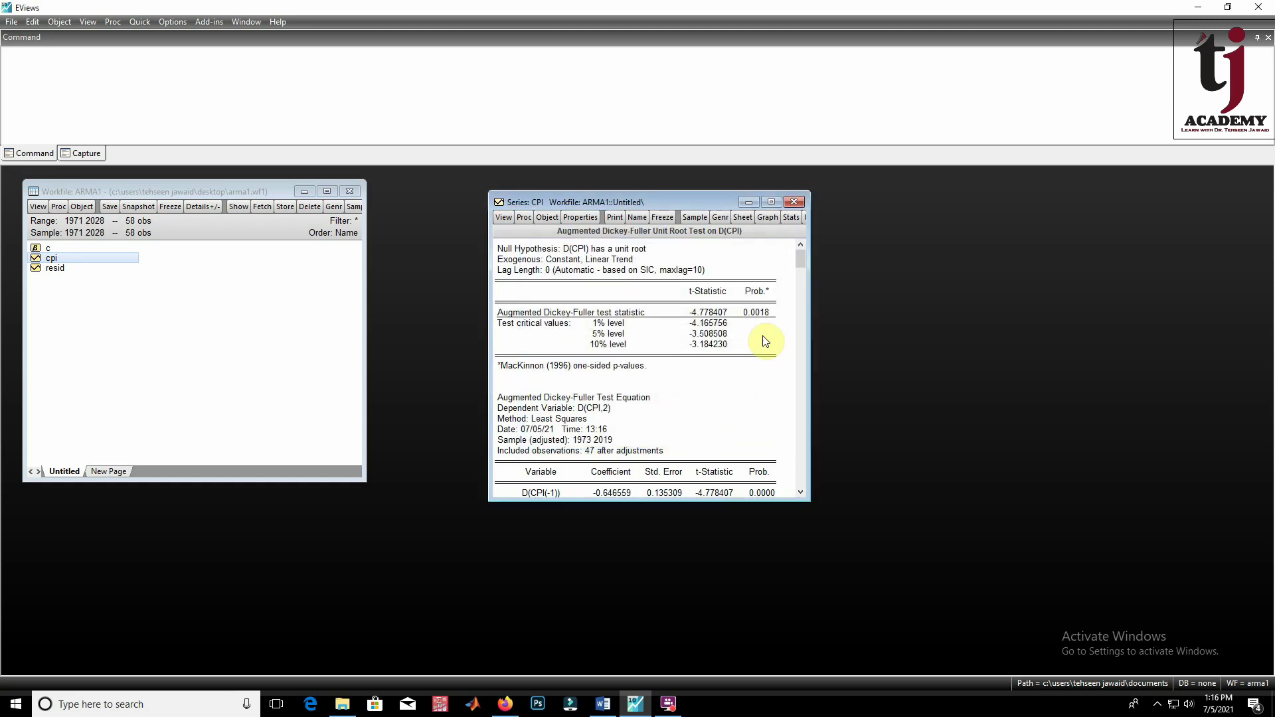
{"action": "left_click", "coordinate": [766, 313]}
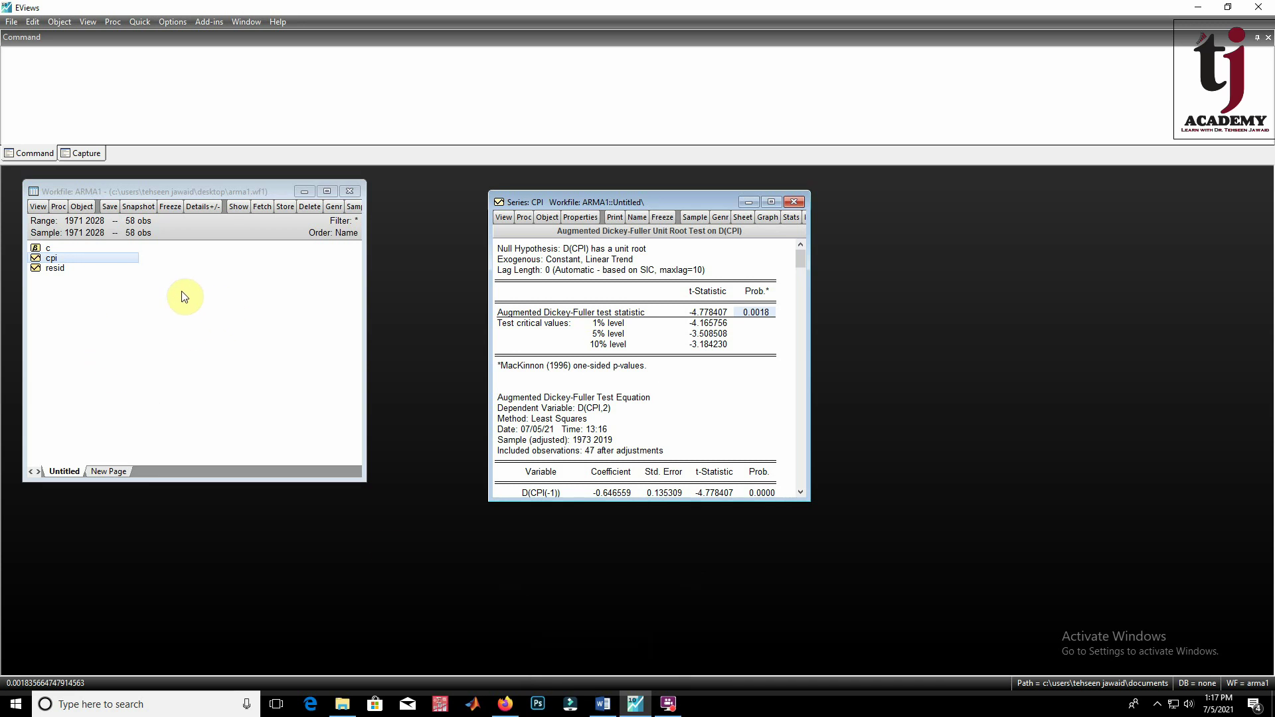
- Write the command-window note "here we will use ARIMA process. Because series is not stationary at level and stationary at first difference"
{"action": "left_click", "coordinate": [83, 76]}
{"action": "type", "text": "he"}
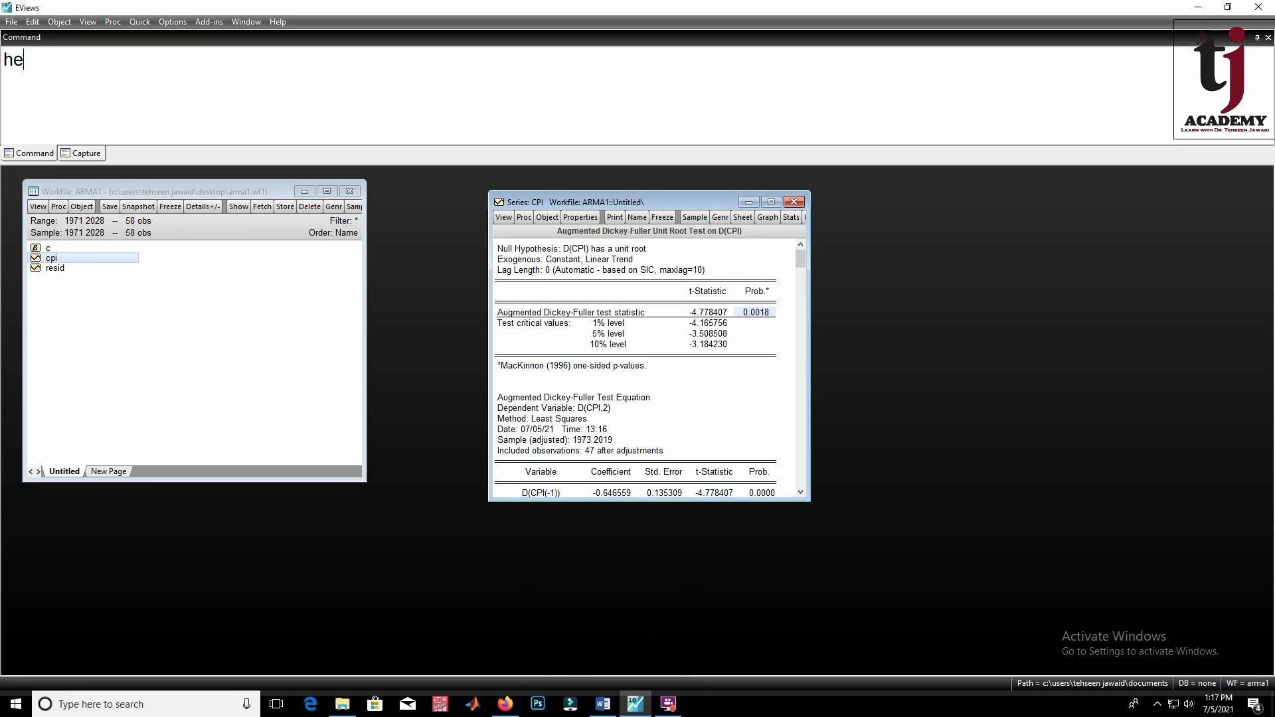
{"action": "type", "text": "re we will use ARIMA "}
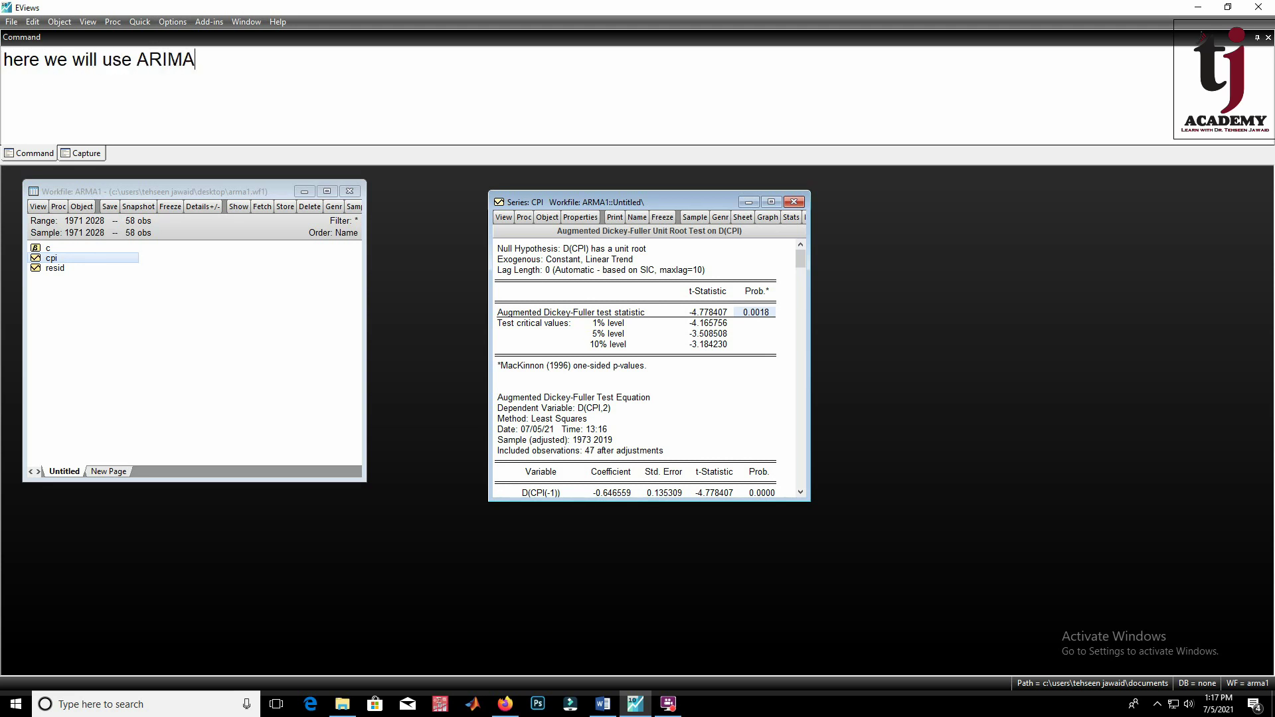
{"action": "type", "text": "process. because"}
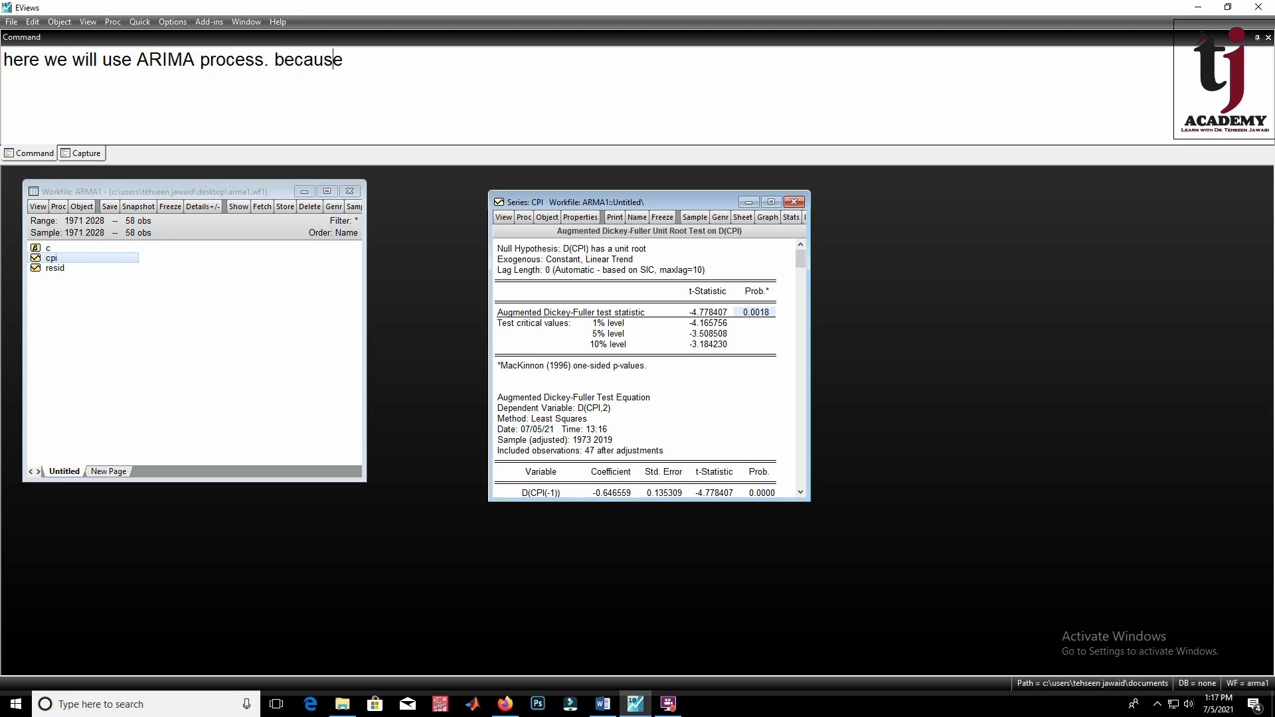
{"action": "key", "text": "BackSpace"}
{"action": "type", "text": "Because series i"}
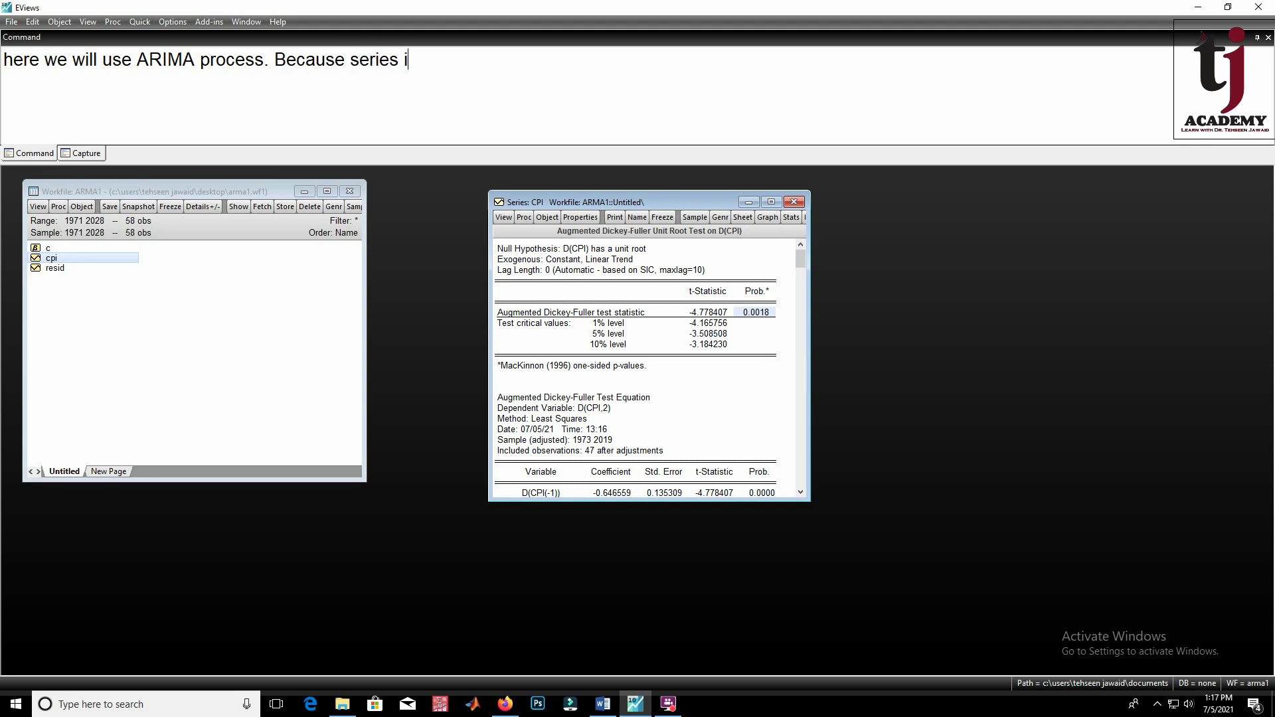
{"action": "type", "text": "s not stationary at l"}
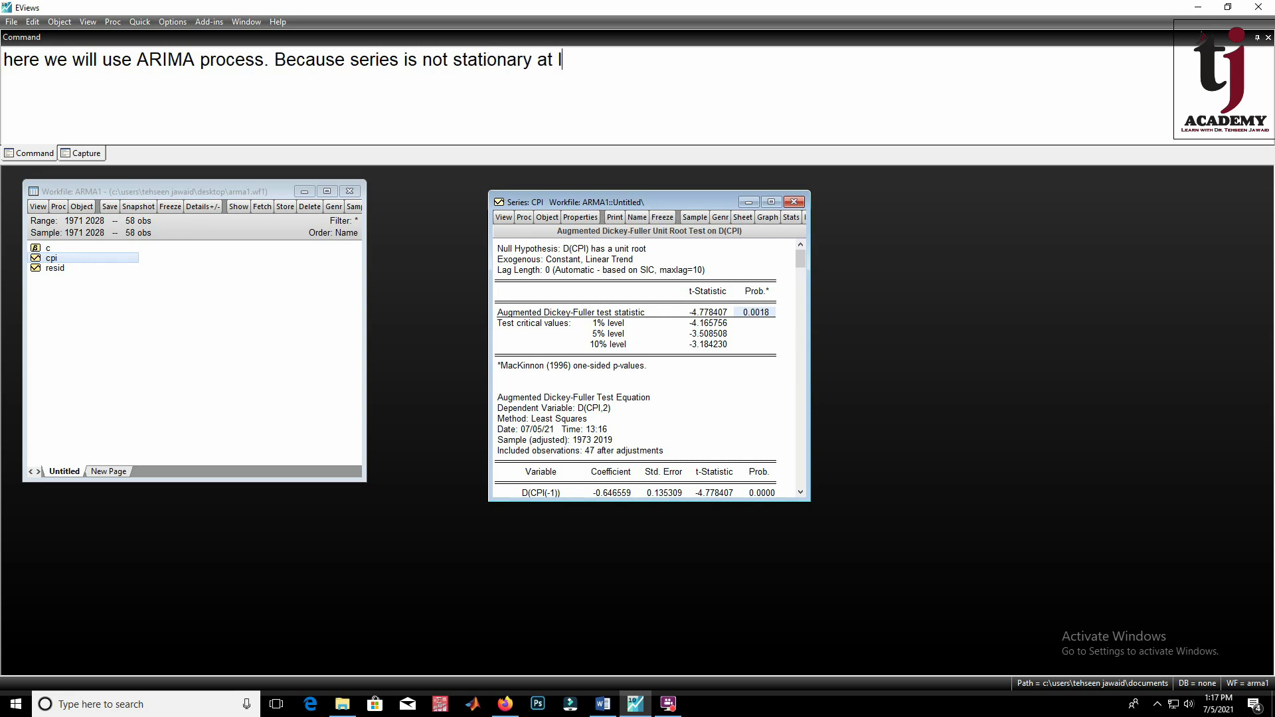
{"action": "type", "text": "evel and "}
{"action": "type", "text": "stationar"}
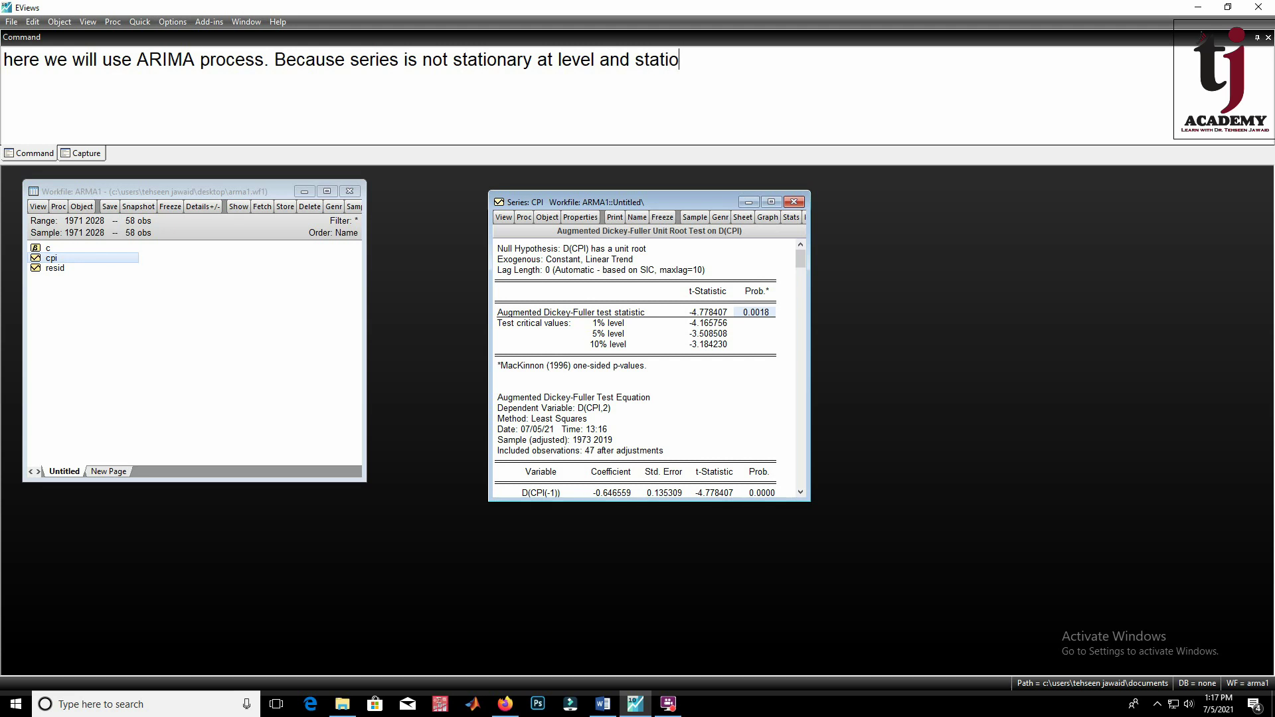
{"action": "type", "text": "y at fo"}
{"action": "key", "text": "BackSpace"}
{"action": "type", "text": "irst difference"}
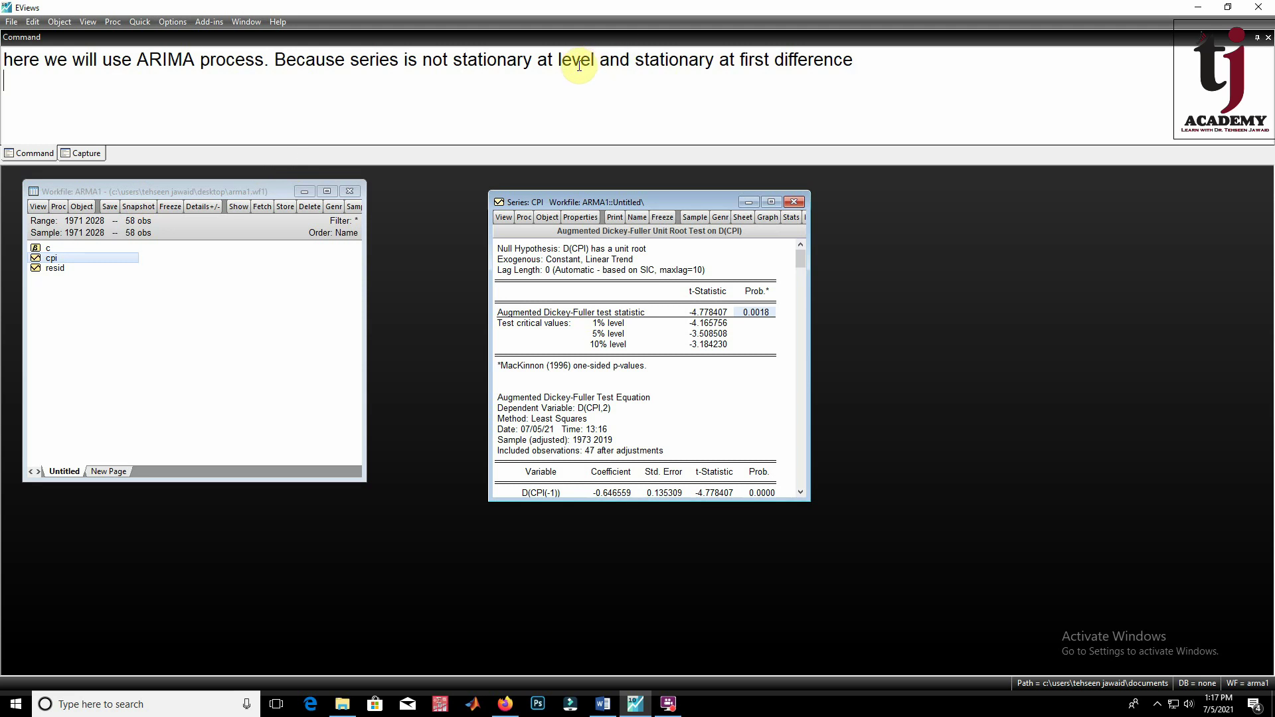
- Add the command-window note "Now we are going to find p, d and q with the help of PACF, difference taken to make stationary and ACF respectively"
{"action": "type", "text": "Now"}
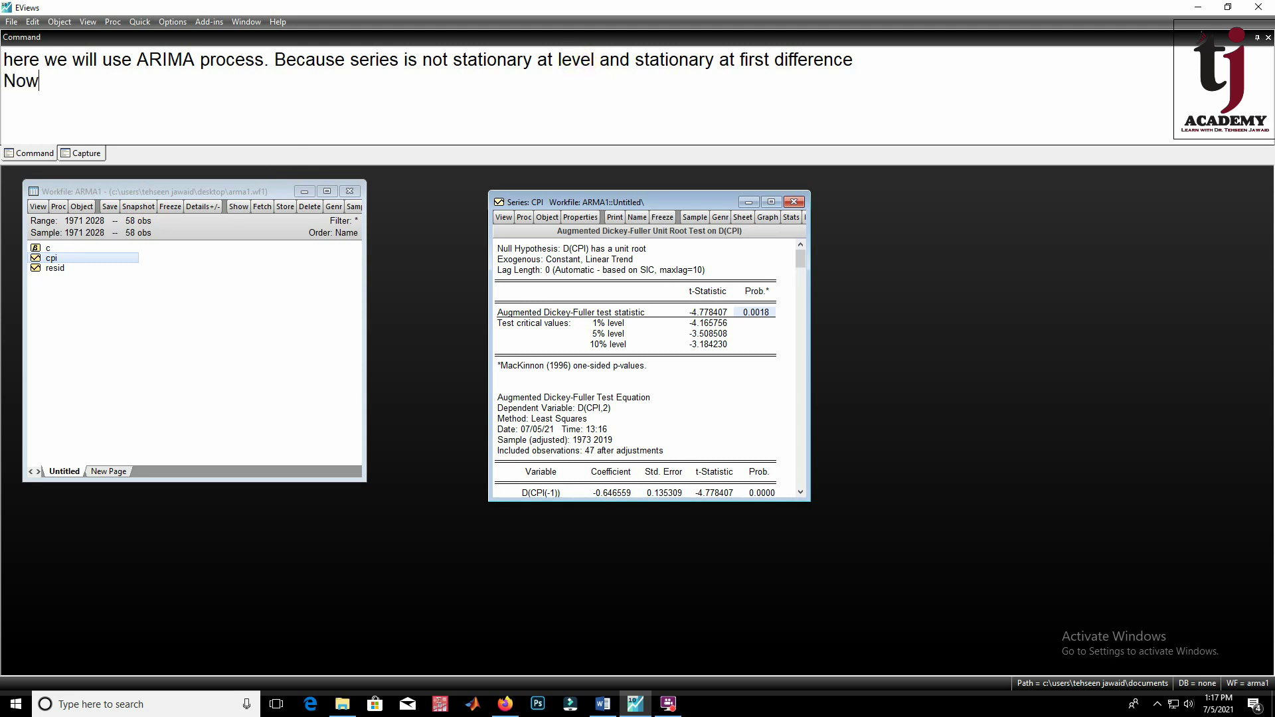
{"action": "type", "text": ","}
{"action": "key", "text": "BackSpace"}
{"action": "type", "text": "we are going to find "}
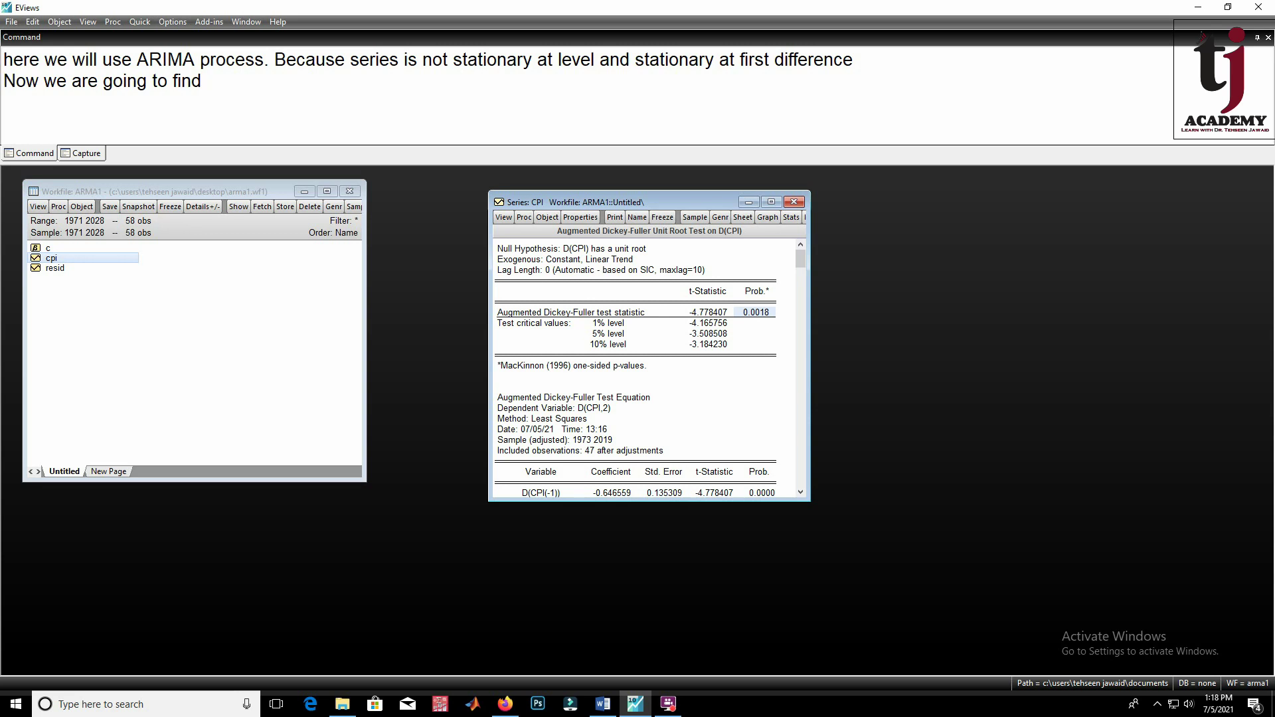
{"action": "type", "text": "p, d and q with the"}
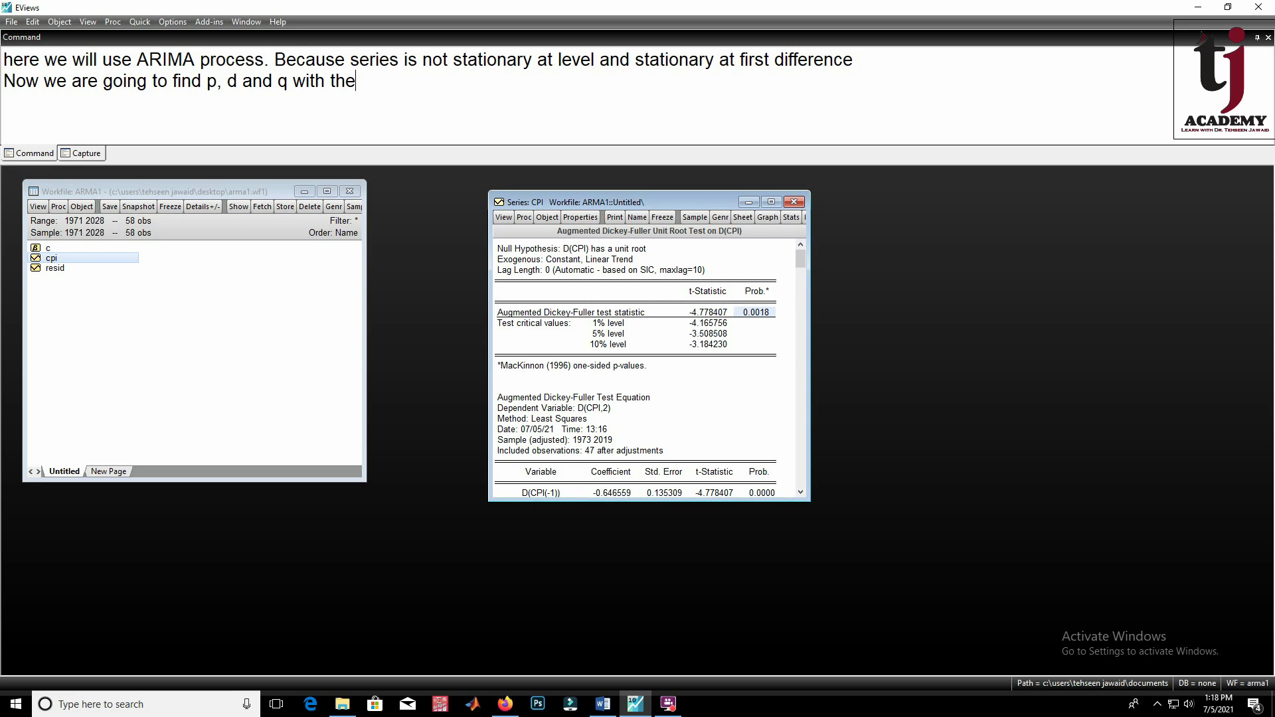
{"action": "type", "text": " help of PACF"}
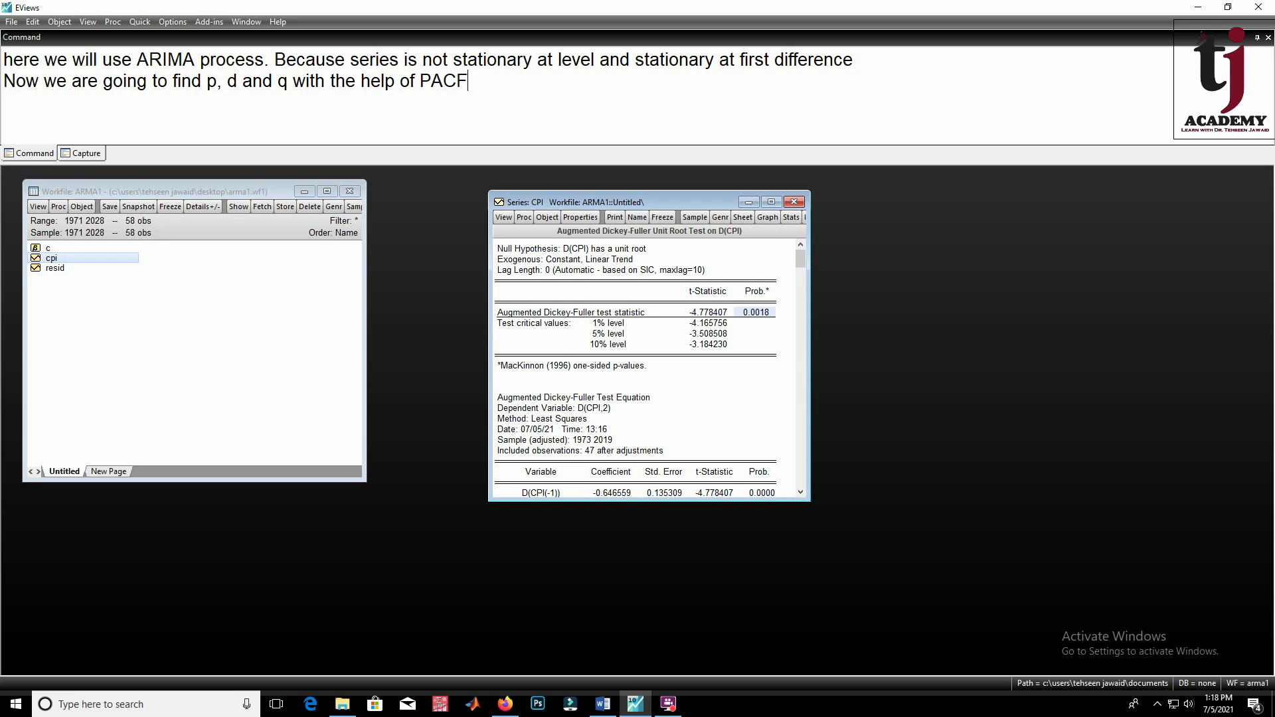
{"action": "type", "text": ", difference taken"}
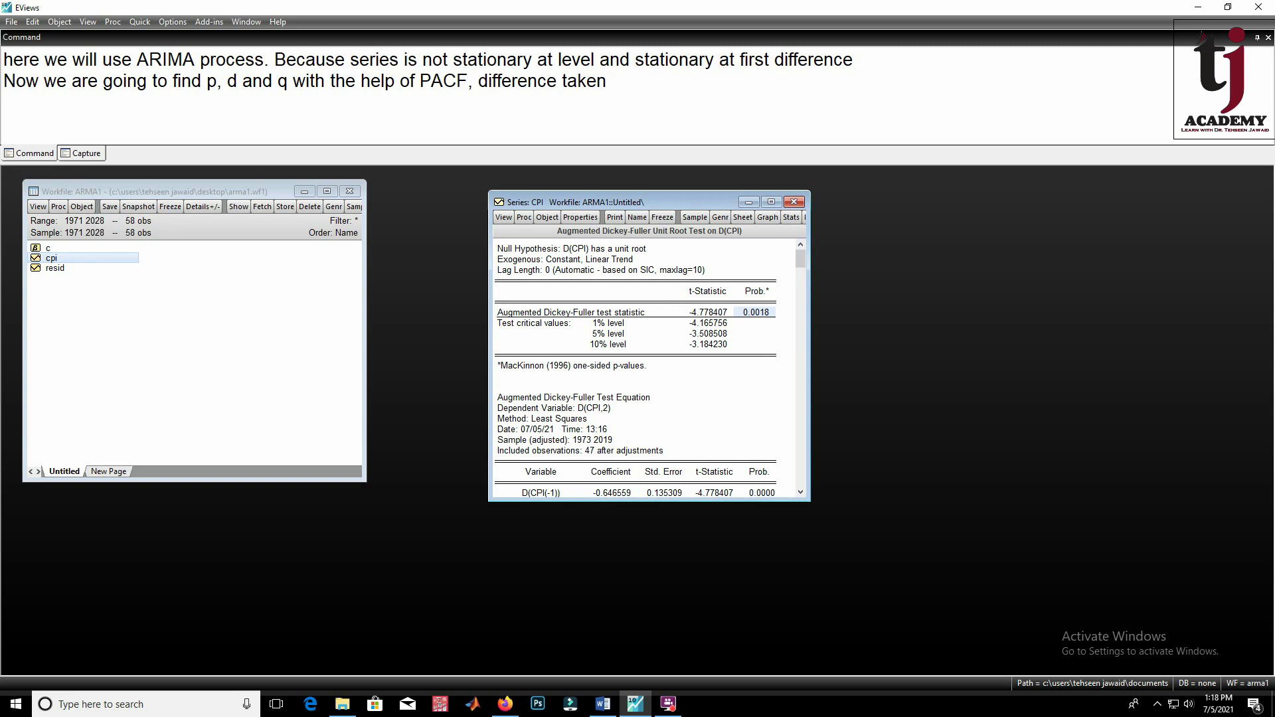
{"action": "type", "text": " to make stationary"}
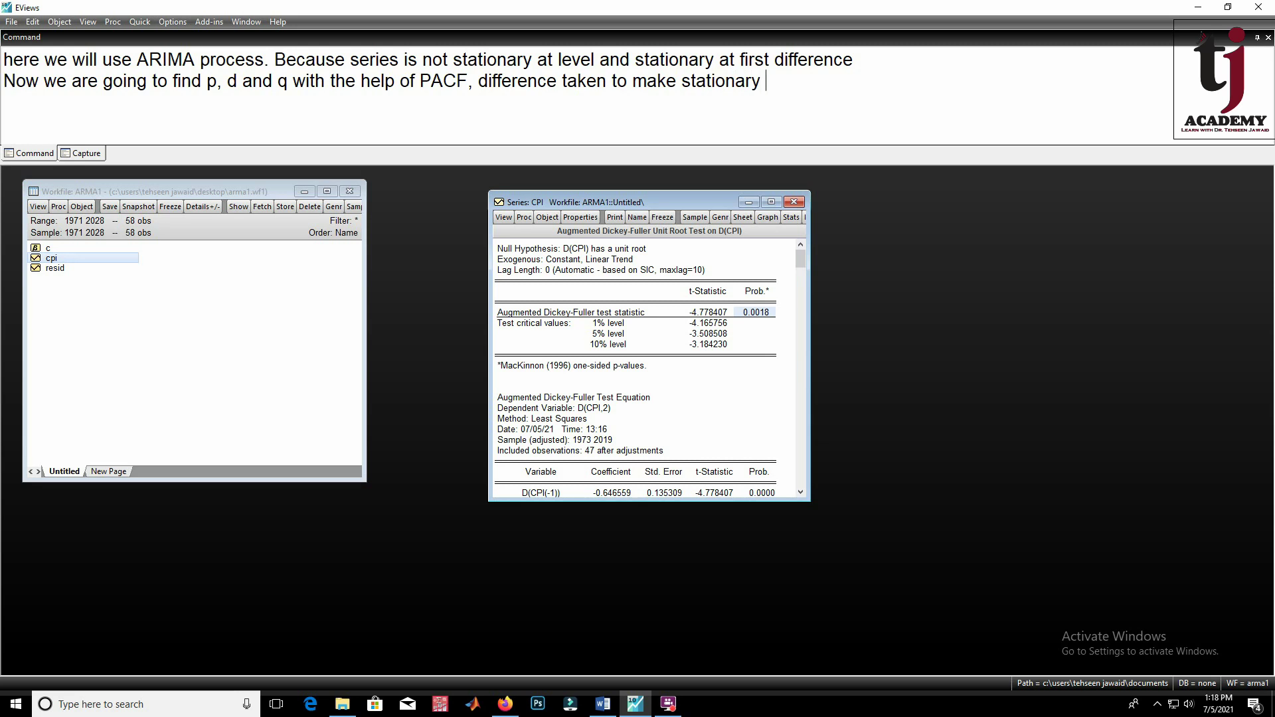
{"action": "type", "text": " and ACF respect"}
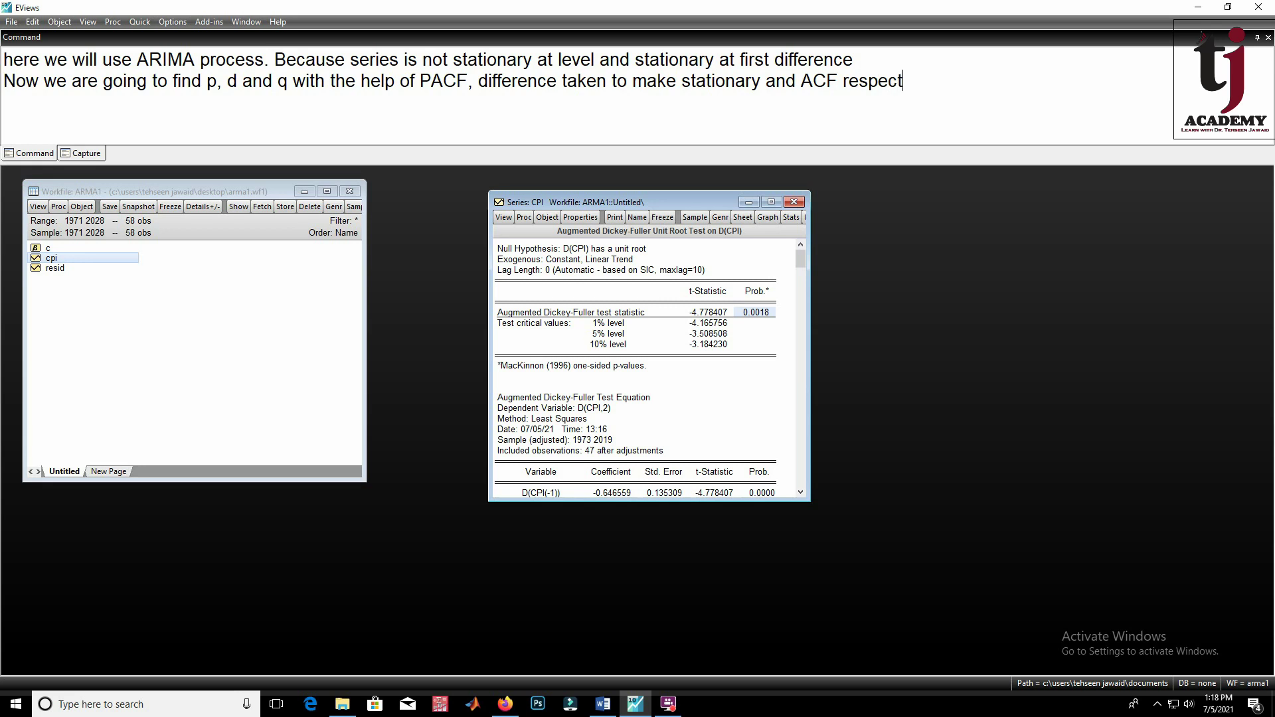
{"action": "type", "text": "ively"}
- Highlight d in the command-window note, and add a new line reading "d=1" below the note
{"action": "double_click", "coordinate": [231, 81]}
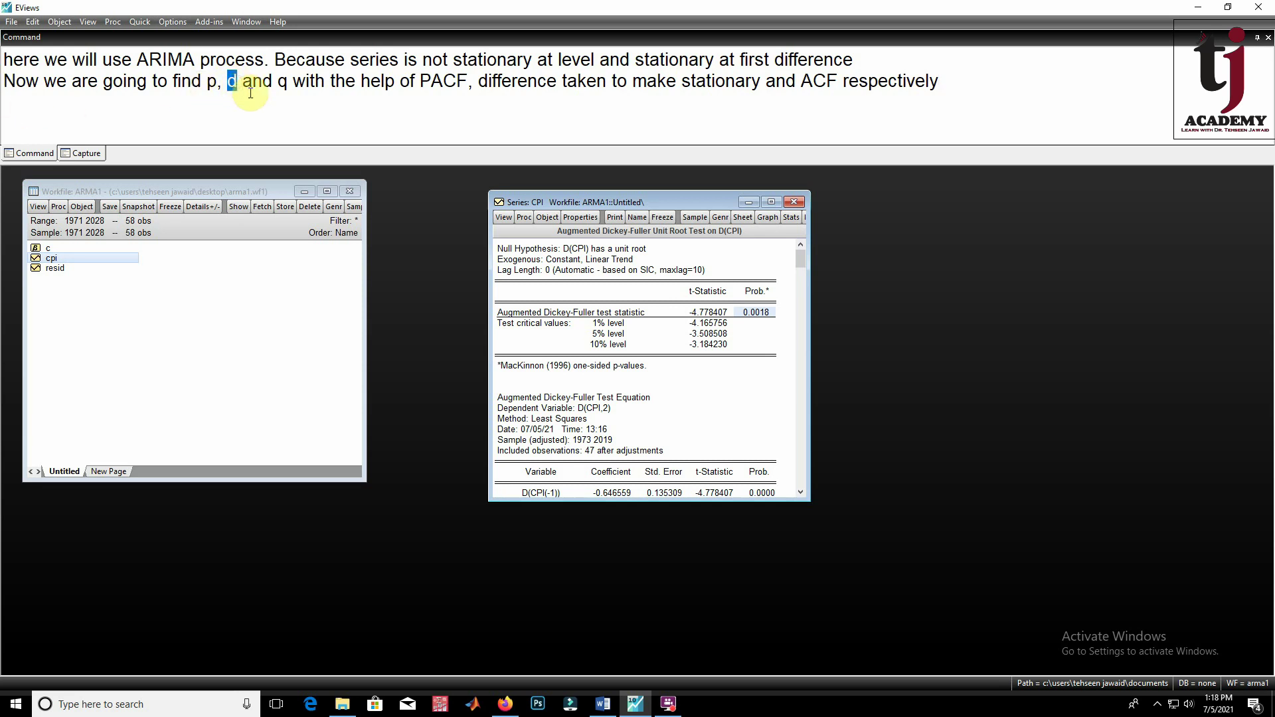
{"action": "left_click", "coordinate": [945, 93]}
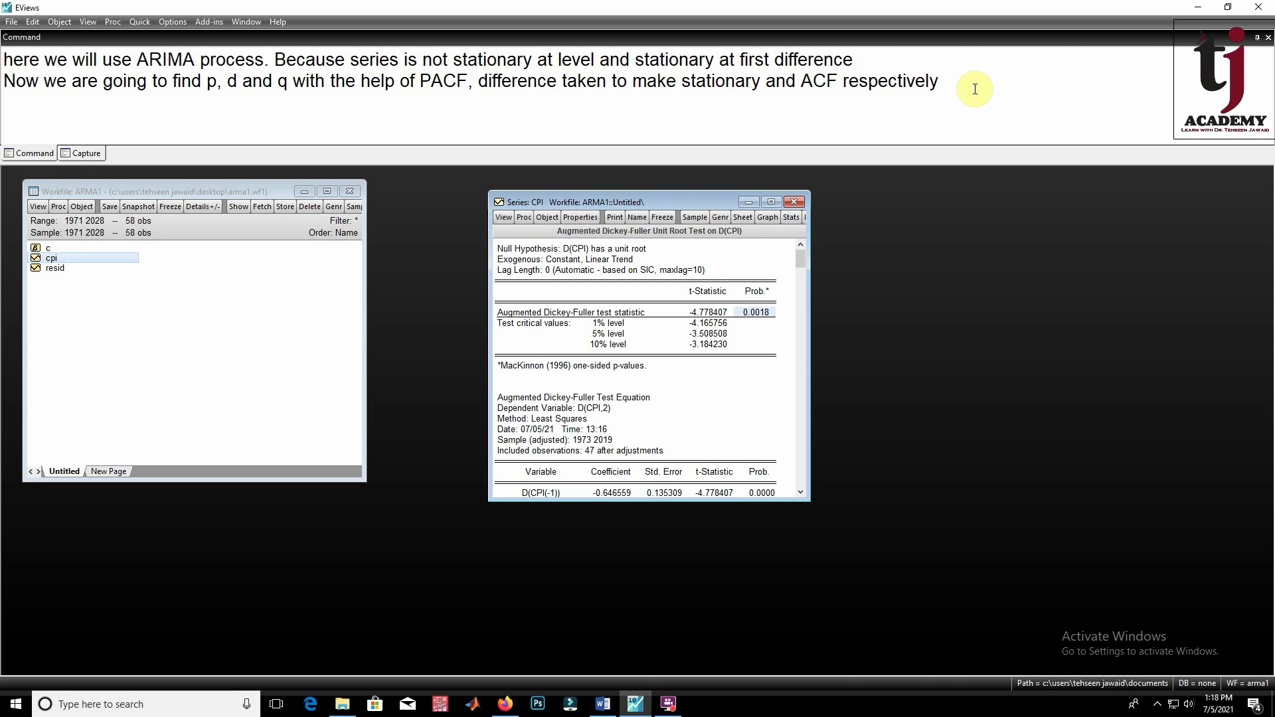
{"action": "key", "text": "Return"}
{"action": "type", "text": "d=1"}
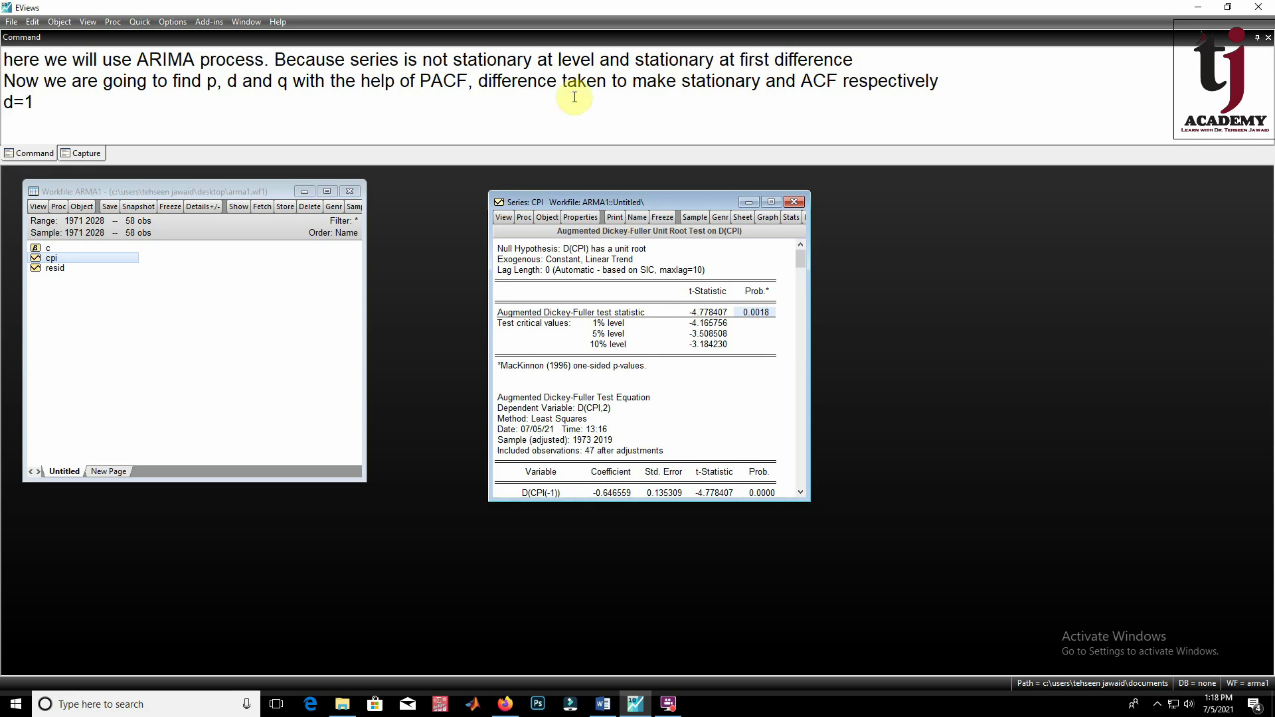
- Reopen the cpi series from the ARMA1 workfile and display its correlogram in 1st difference with 24 lags
{"action": "left_click_drag", "start_coordinate": [219, 193], "coordinate": [238, 184]}
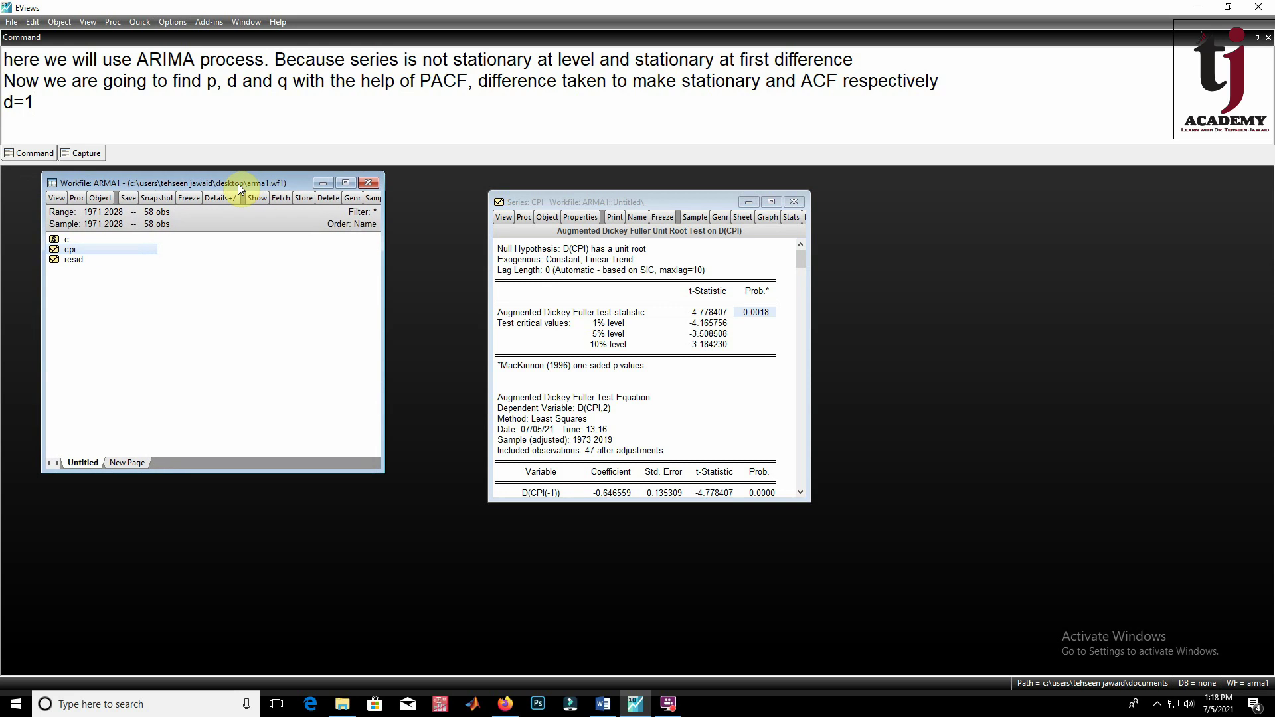
{"action": "double_click", "coordinate": [103, 251]}
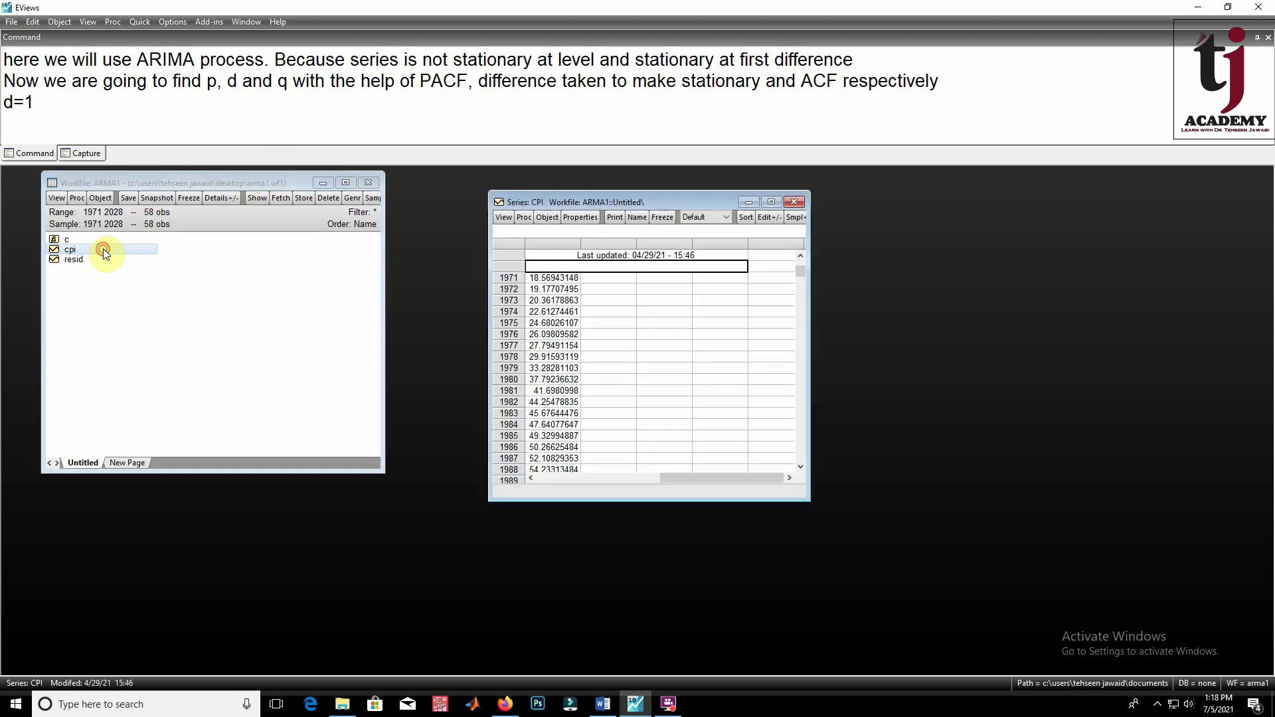
{"action": "left_click", "coordinate": [510, 219]}
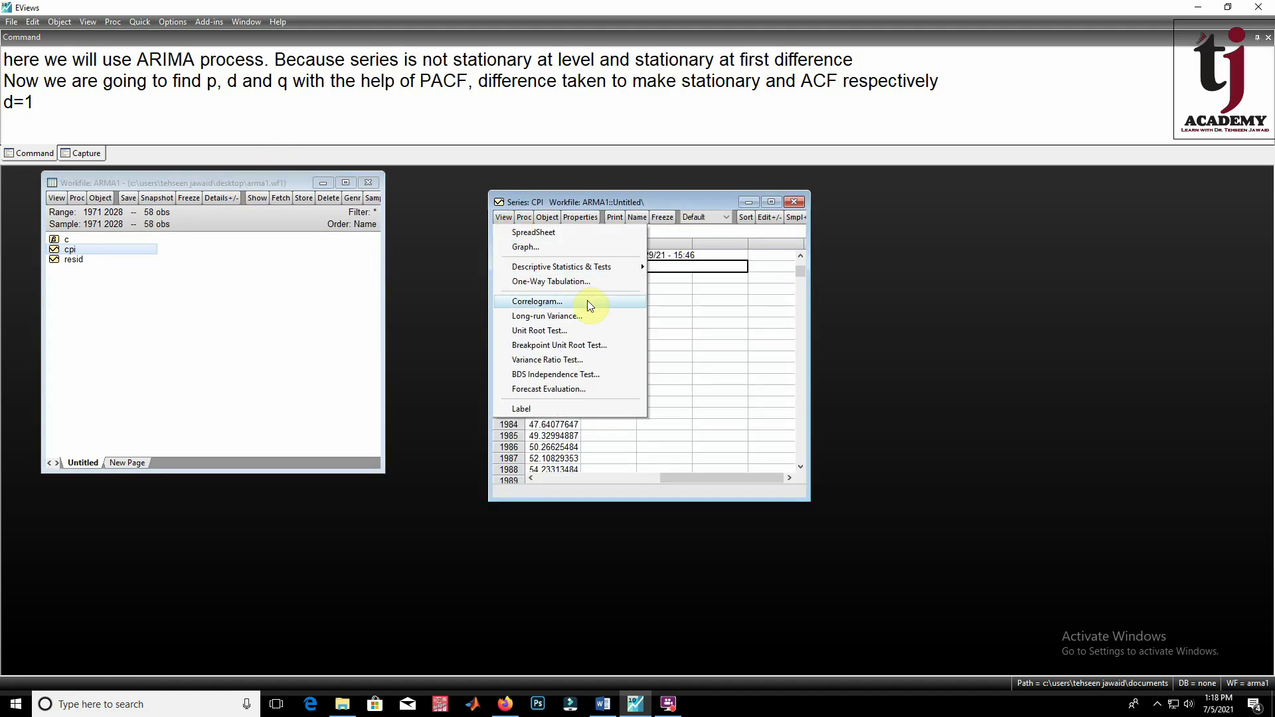
{"action": "left_click", "coordinate": [698, 307]}
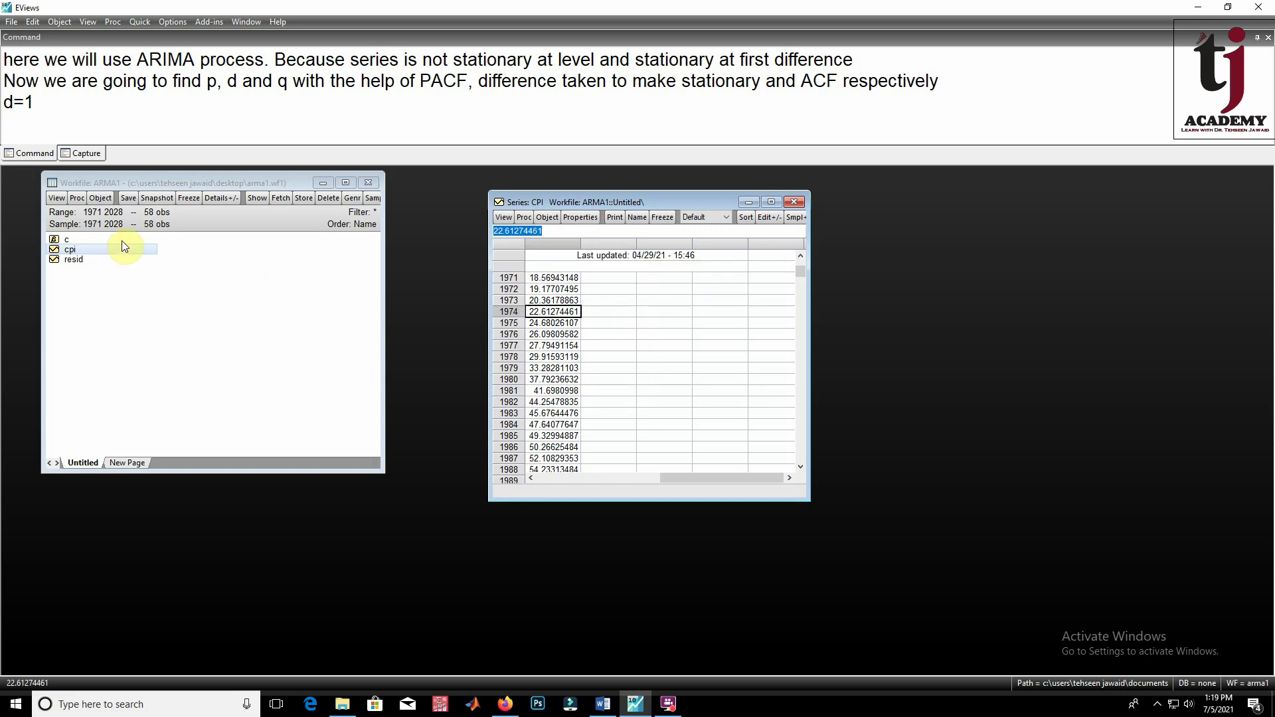
{"action": "left_click", "coordinate": [531, 266]}
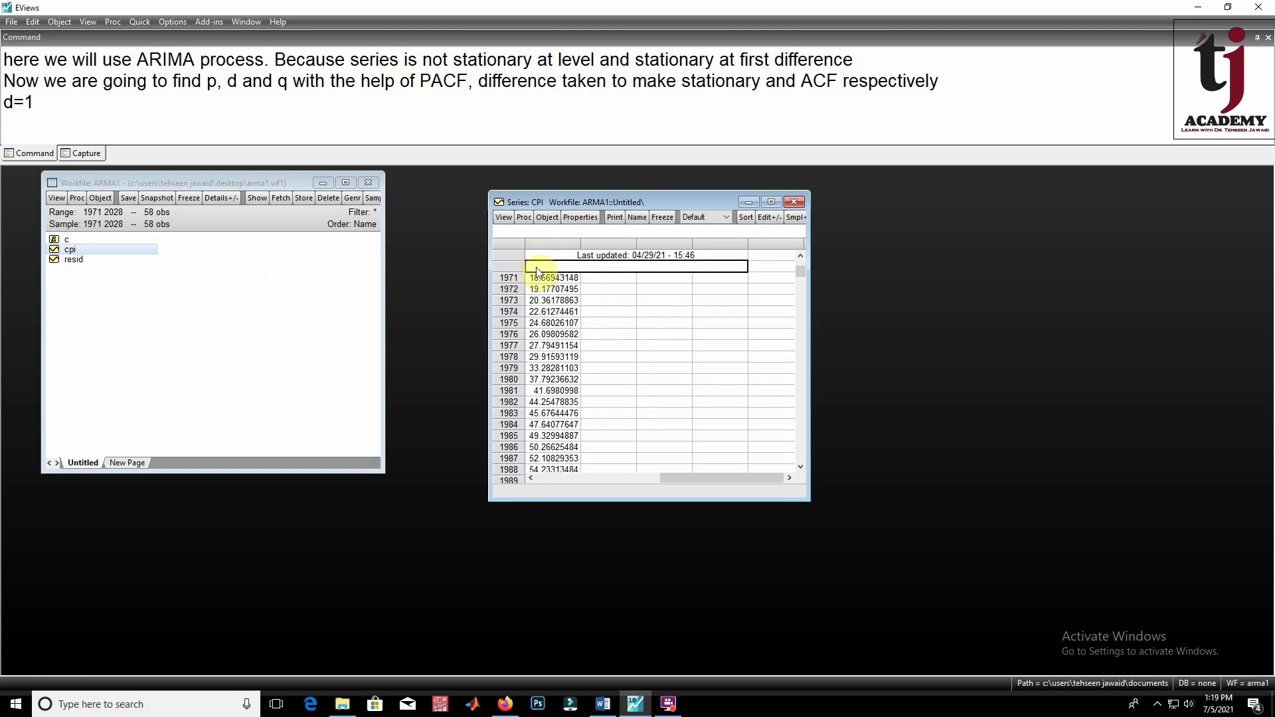
{"action": "left_click", "coordinate": [507, 221]}
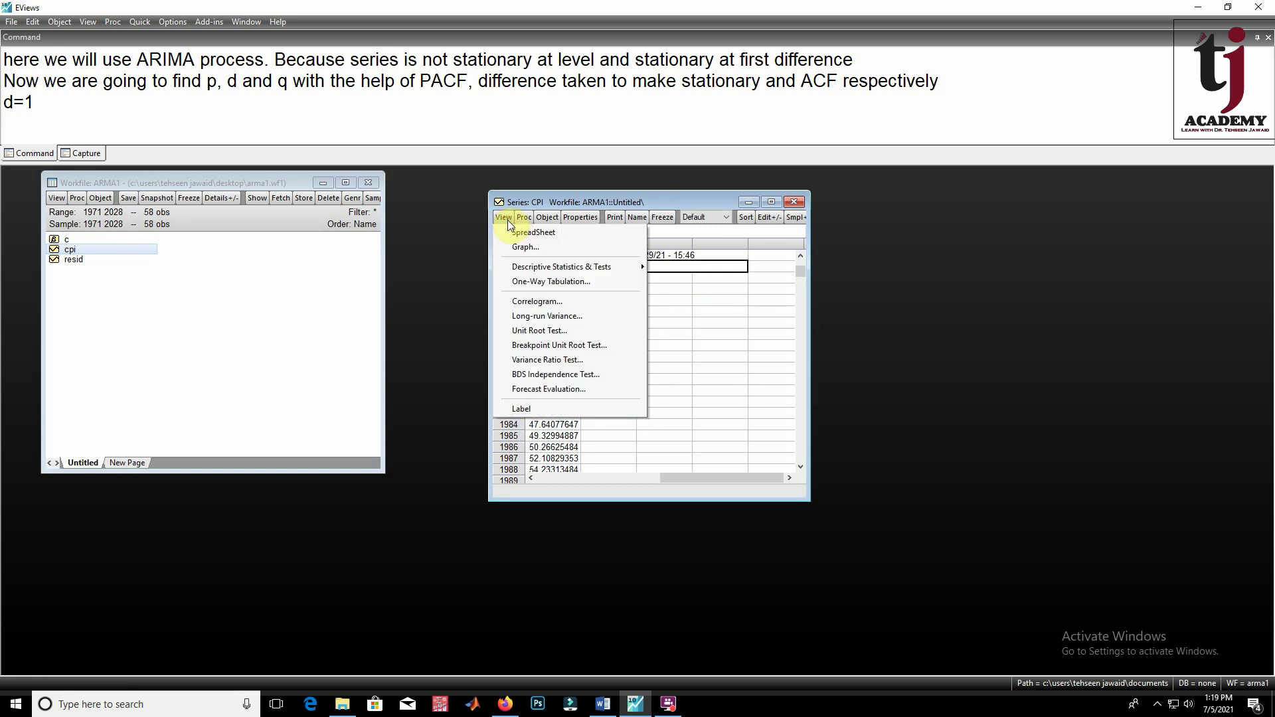
{"action": "left_click", "coordinate": [577, 304]}
{"action": "left_click", "coordinate": [606, 335]}
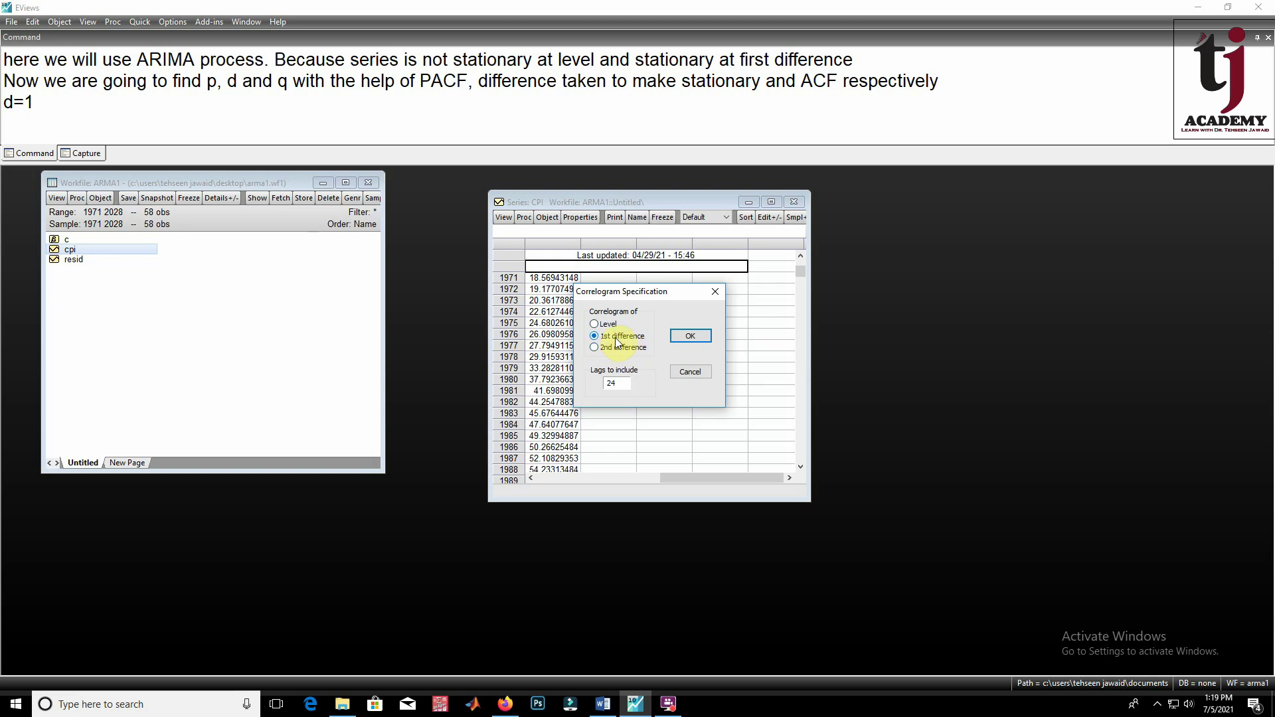
{"action": "left_click", "coordinate": [691, 336]}
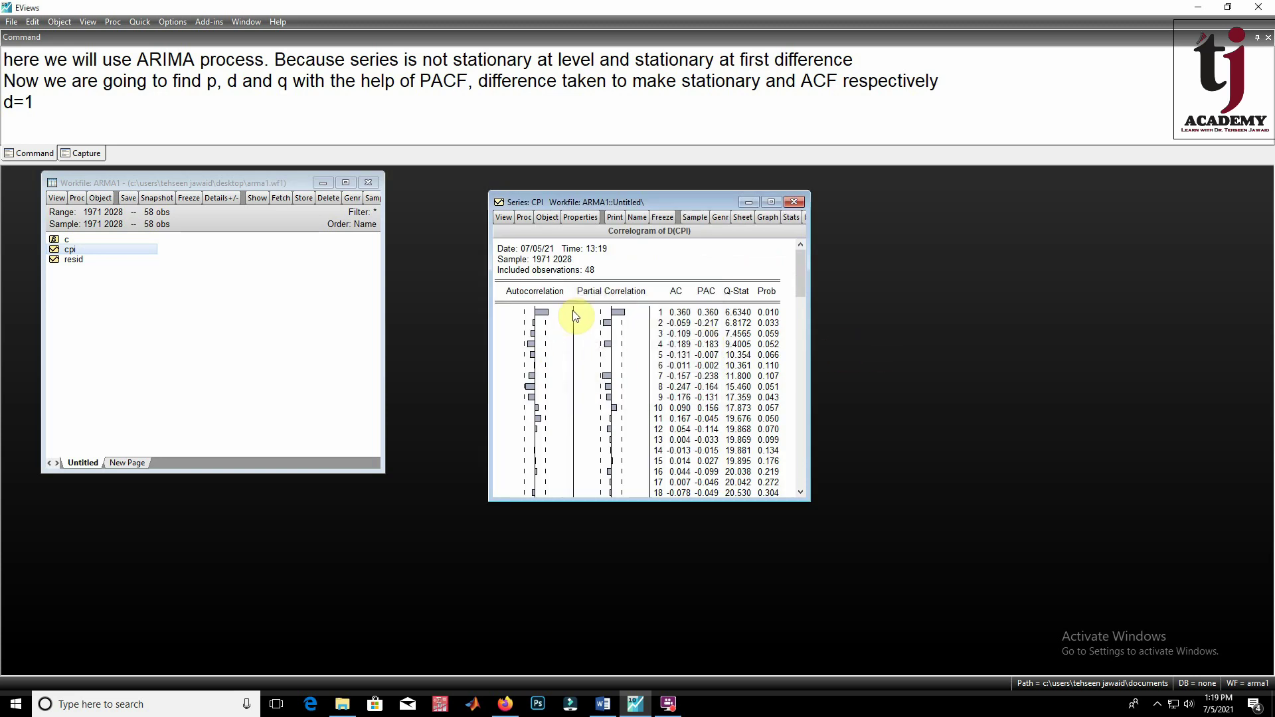
- Examine the correlogram's first-lag spikes, relating Partial Correlation to p and Autocorrelation to q in the note
{"action": "left_click", "coordinate": [522, 294]}
{"action": "left_click", "coordinate": [609, 293]}
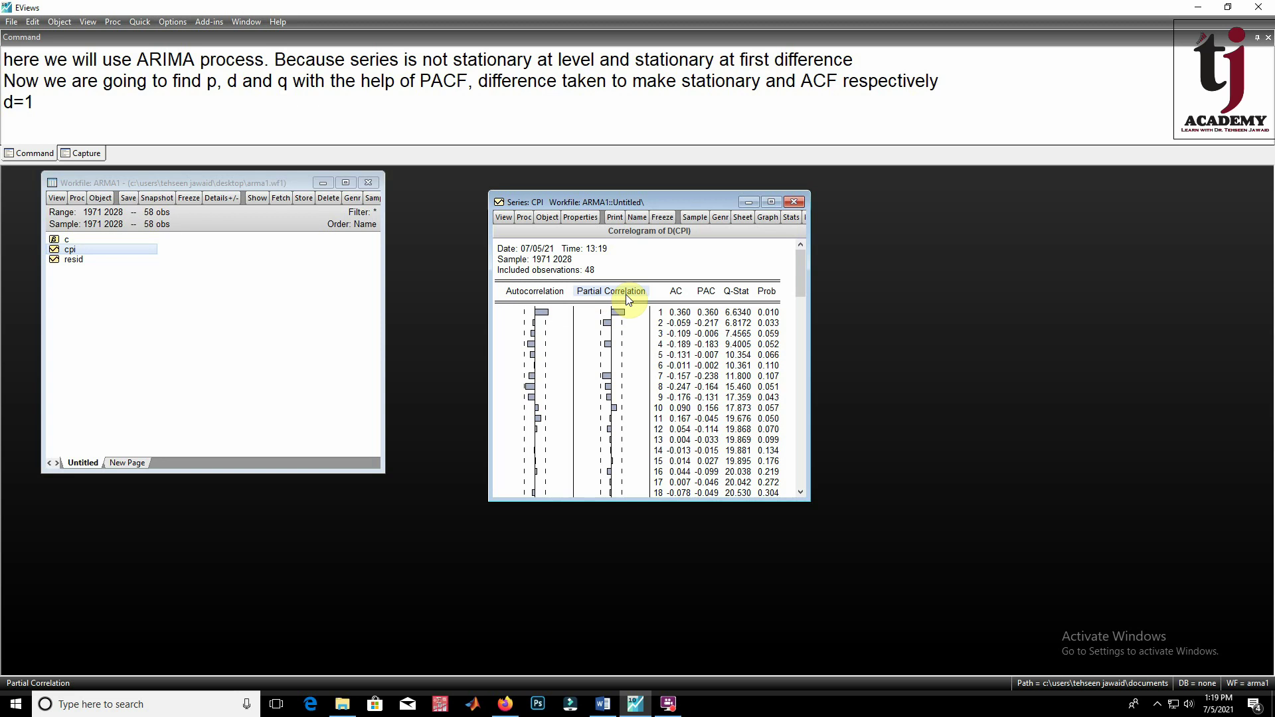
{"action": "double_click", "coordinate": [213, 81]}
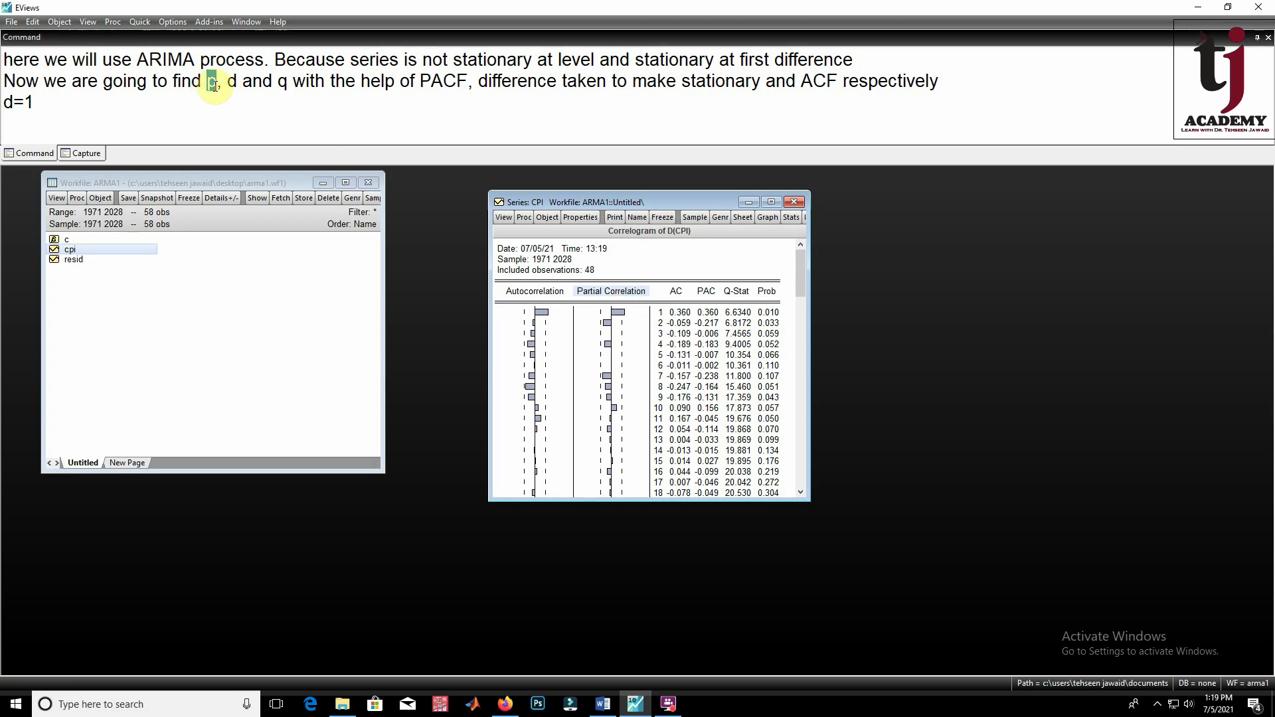
{"action": "left_click", "coordinate": [539, 296]}
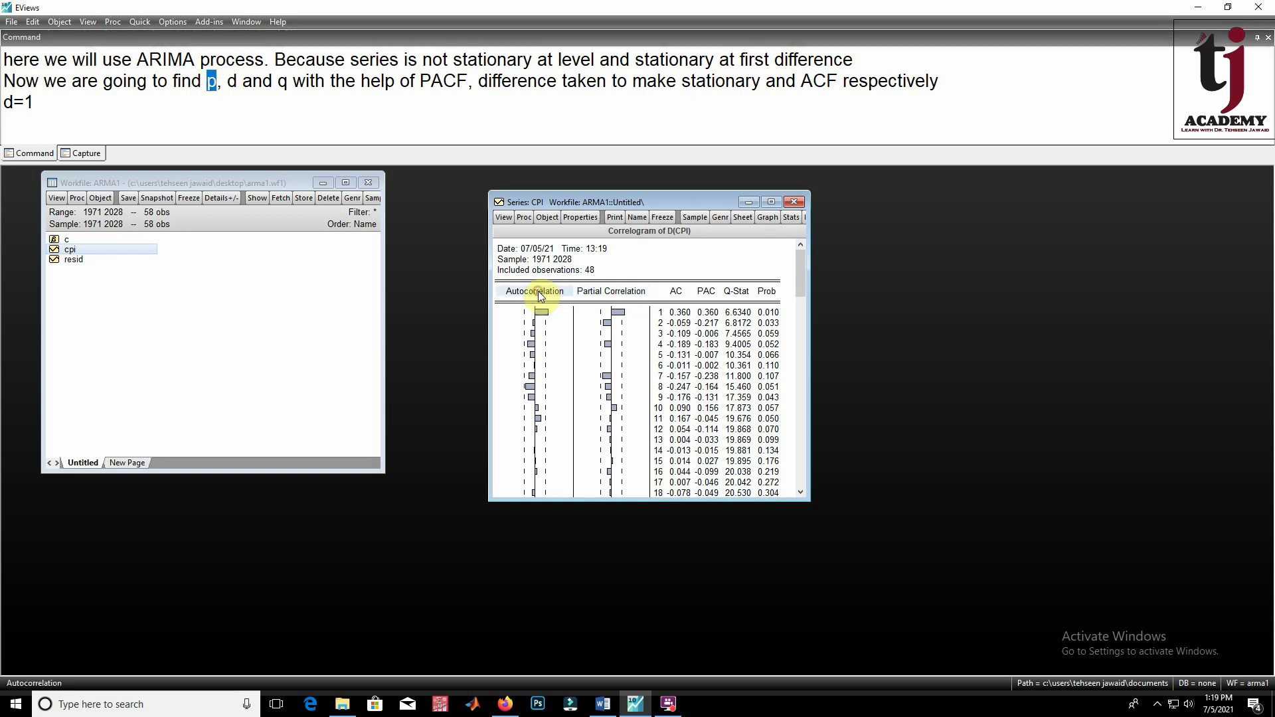
{"action": "left_click", "coordinate": [279, 82]}
{"action": "double_click", "coordinate": [279, 82]}
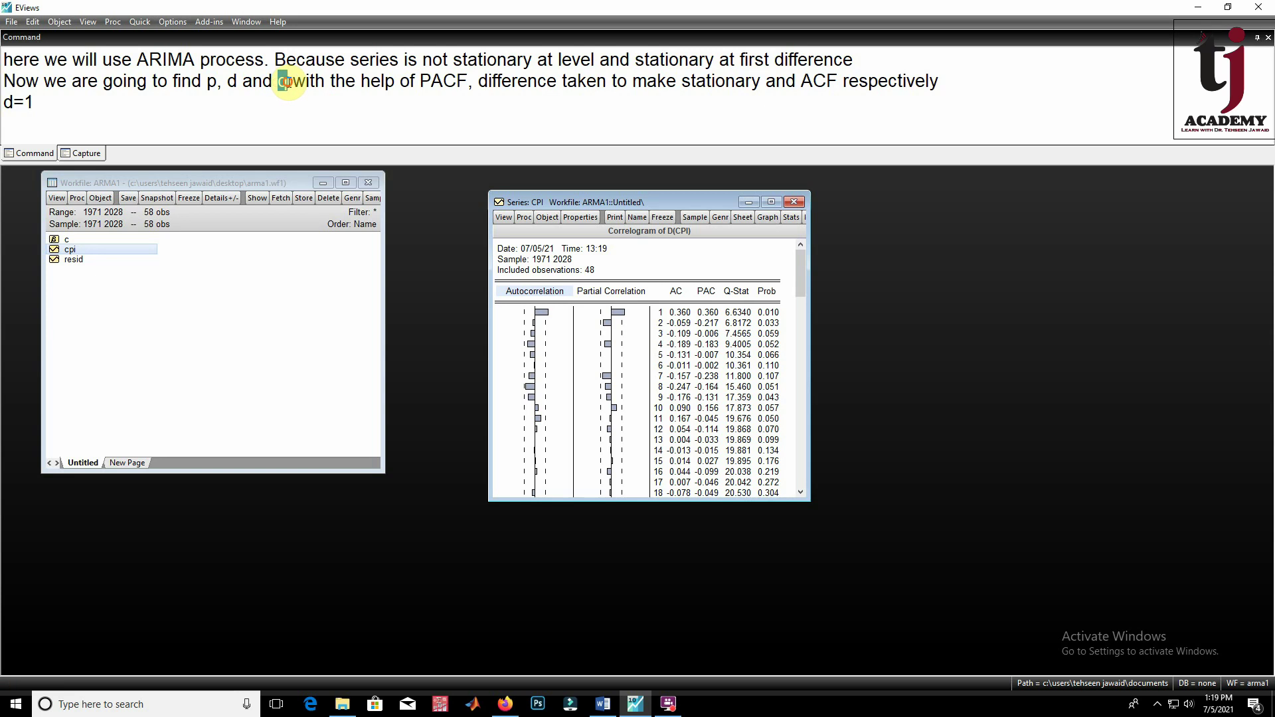
{"action": "left_click", "coordinate": [611, 333]}
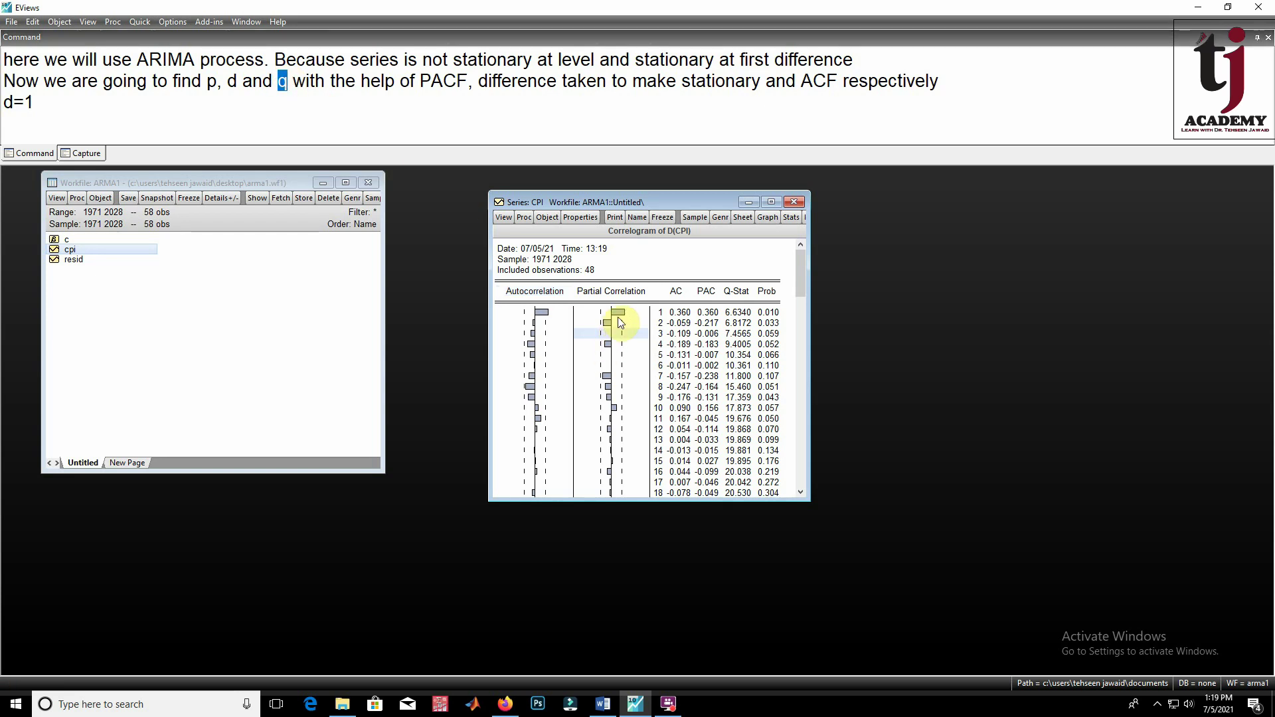
{"action": "left_click", "coordinate": [623, 313]}
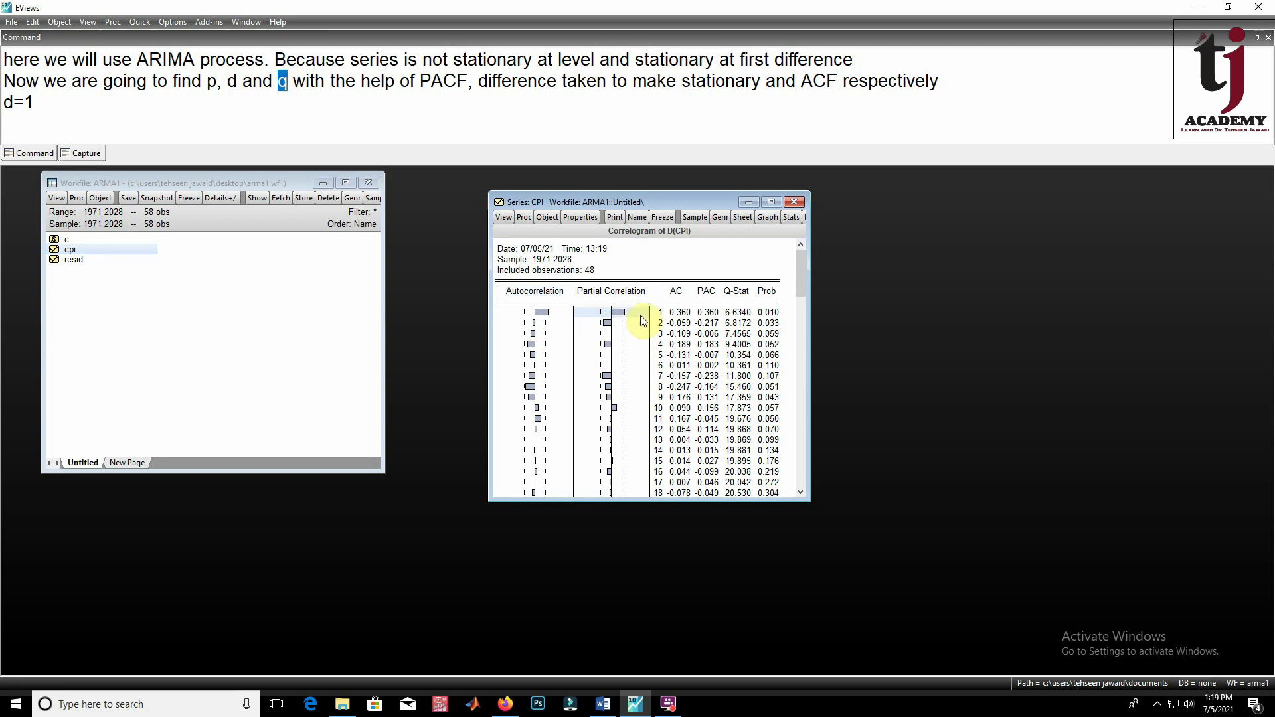
{"action": "left_click", "coordinate": [546, 318]}
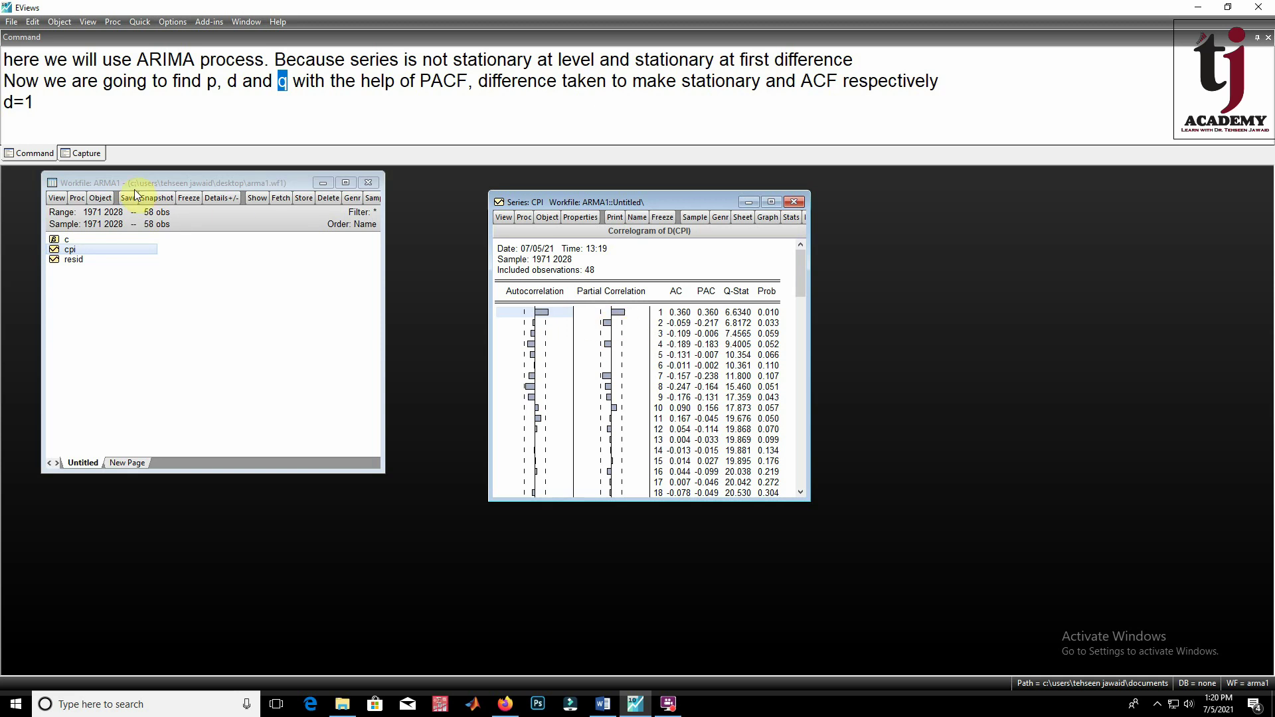
- Add the command-window line "Here we can conclude that p=1 and q=1" below the d=1 line
{"action": "left_click", "coordinate": [73, 118]}
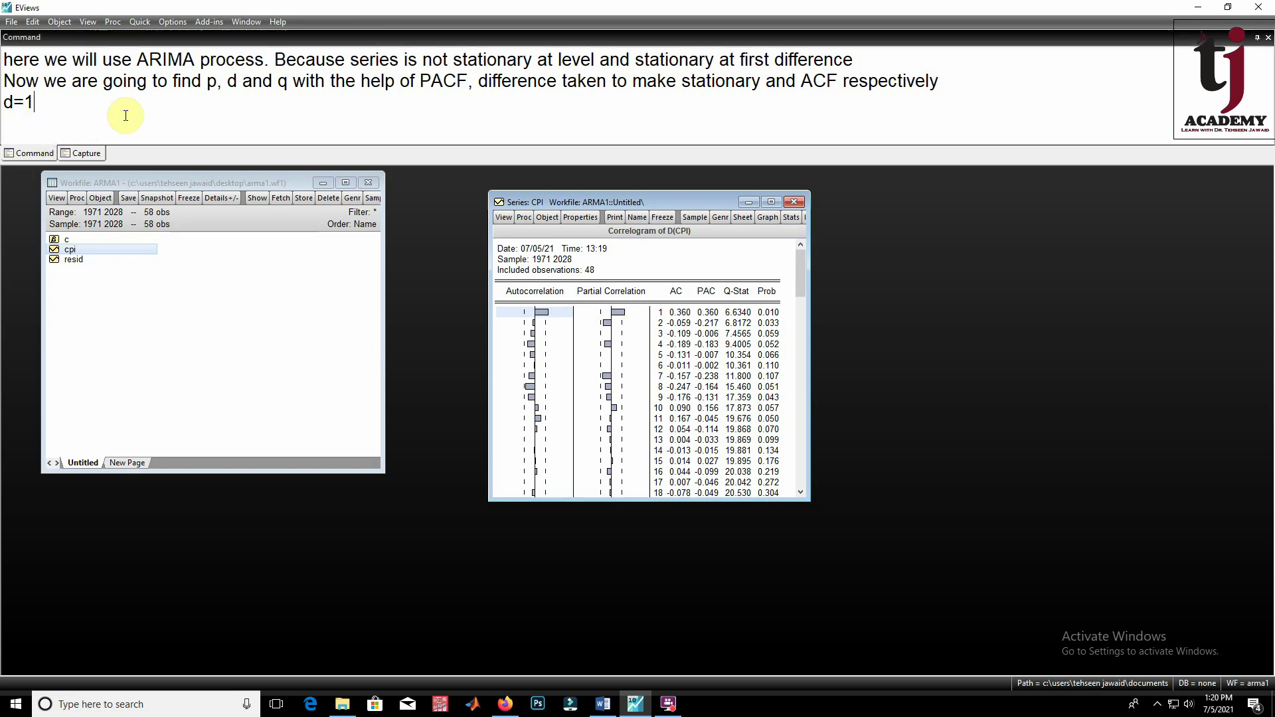
{"action": "key", "text": "Return"}
{"action": "type", "text": "Her"}
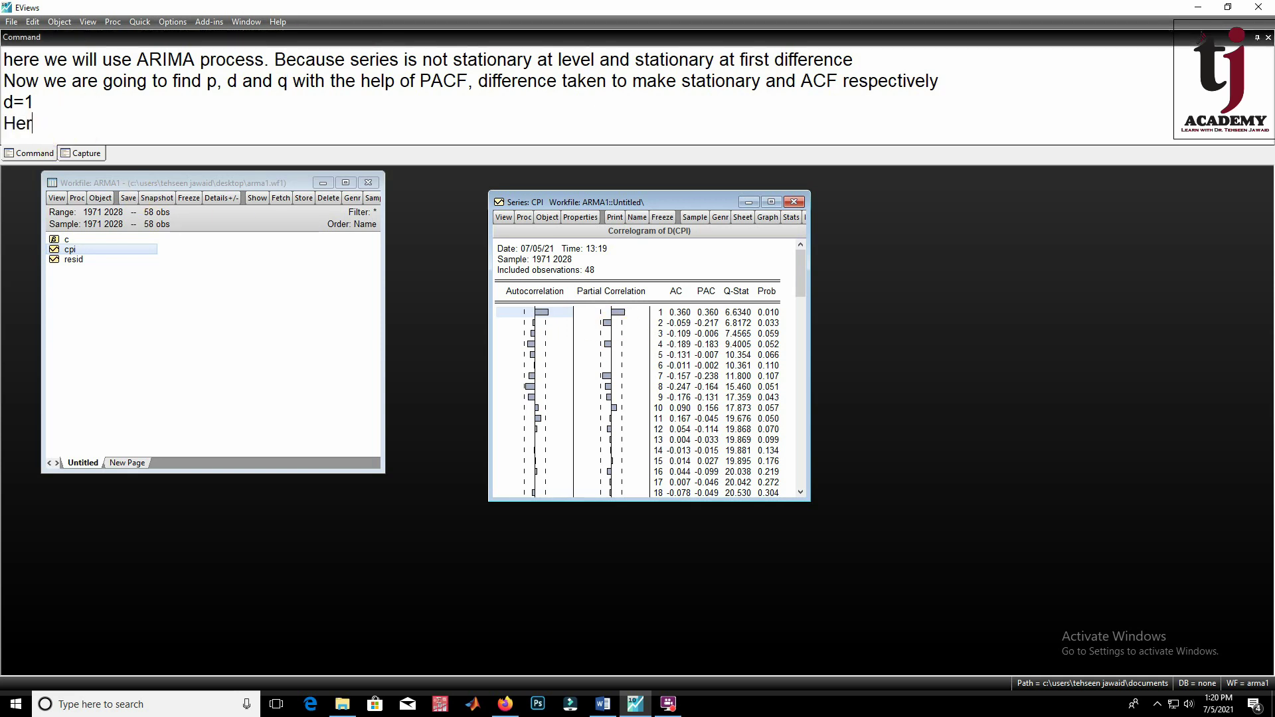
{"action": "type", "text": "e we can conc"}
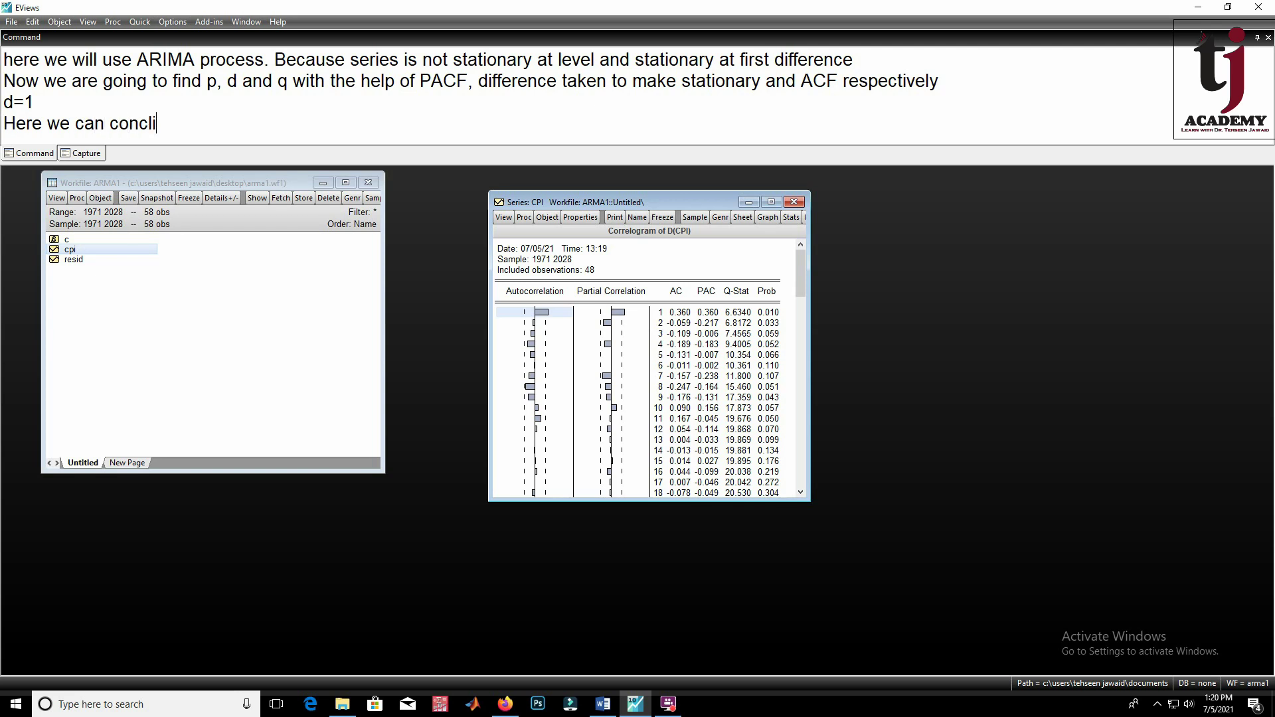
{"action": "type", "text": "lude that"}
{"action": "type", "text": "p=1 and q=1"}
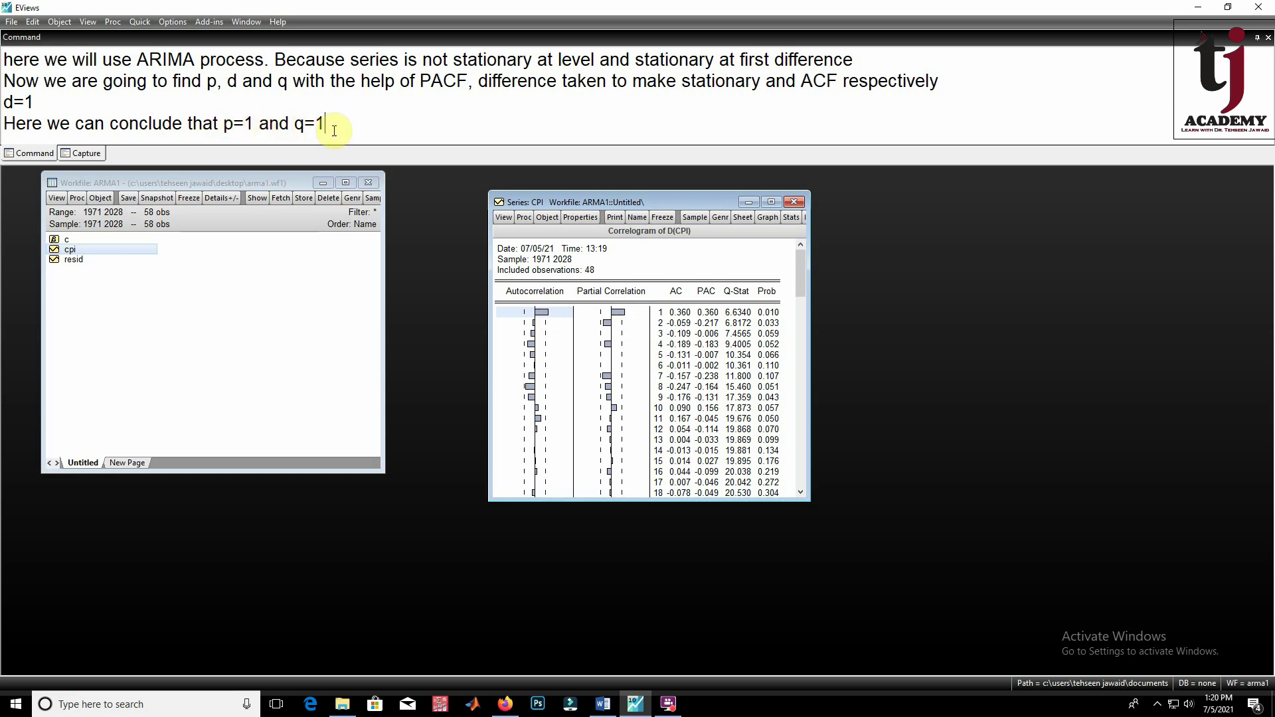
- Switch to the Word document on ARMA and read the "Model's Estimation" section listing the candidate ARIMA models and selection criteria
{"action": "left_click", "coordinate": [604, 706]}
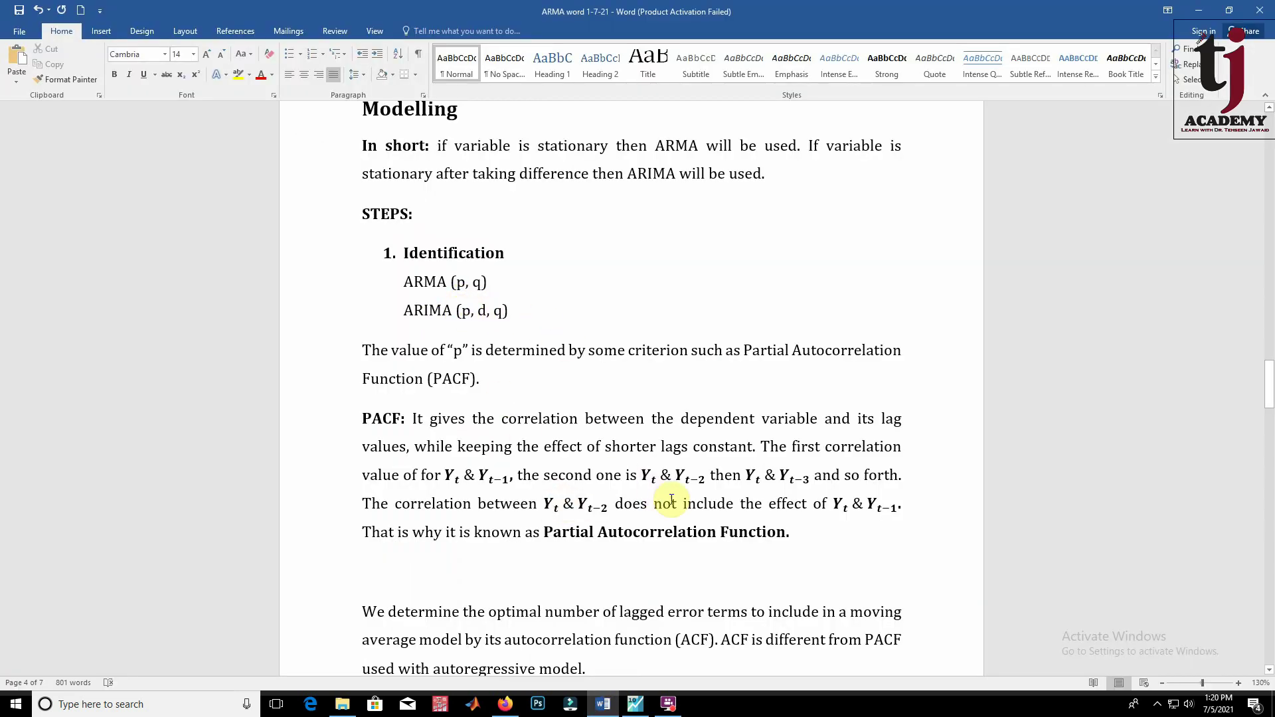
{"action": "scroll", "coordinate": [670, 499], "scroll_direction": "down", "scroll_amount": 15}
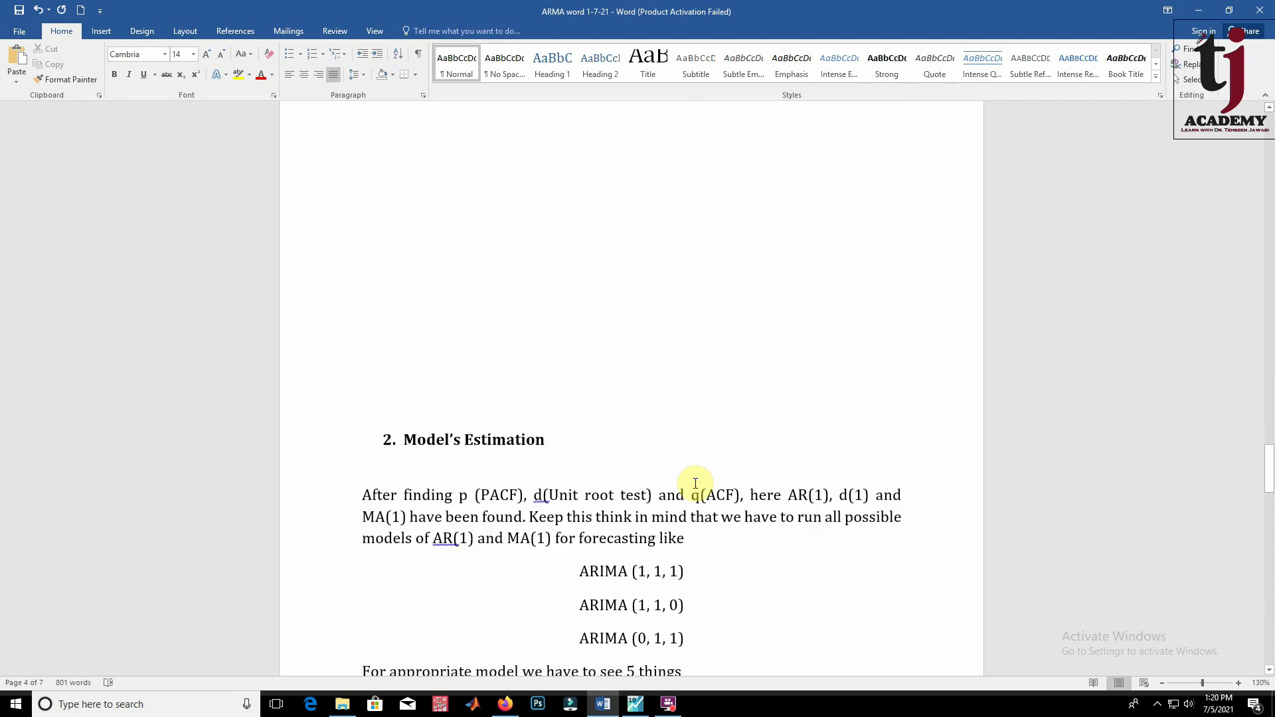
{"action": "scroll", "coordinate": [695, 483], "scroll_direction": "down", "scroll_amount": 8}
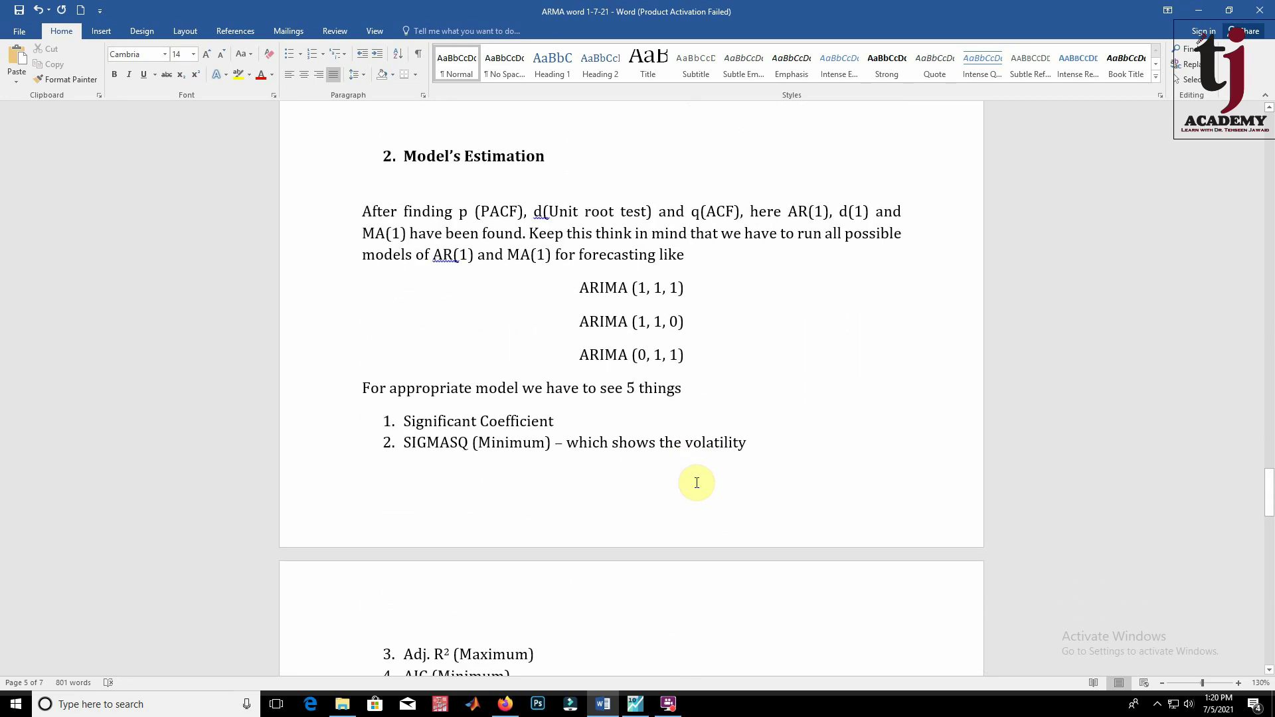